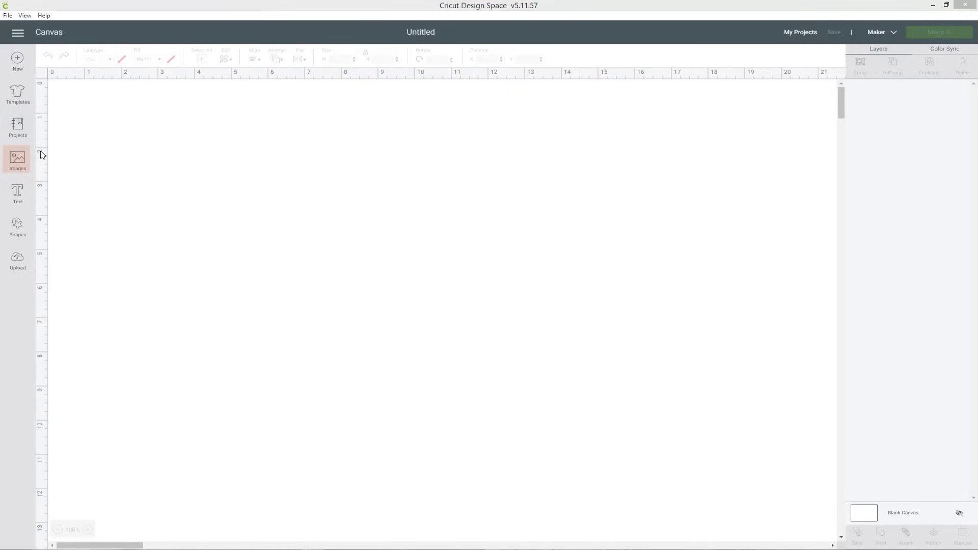
# Search the image library for 'heart'.
pyautogui.click(17, 159)
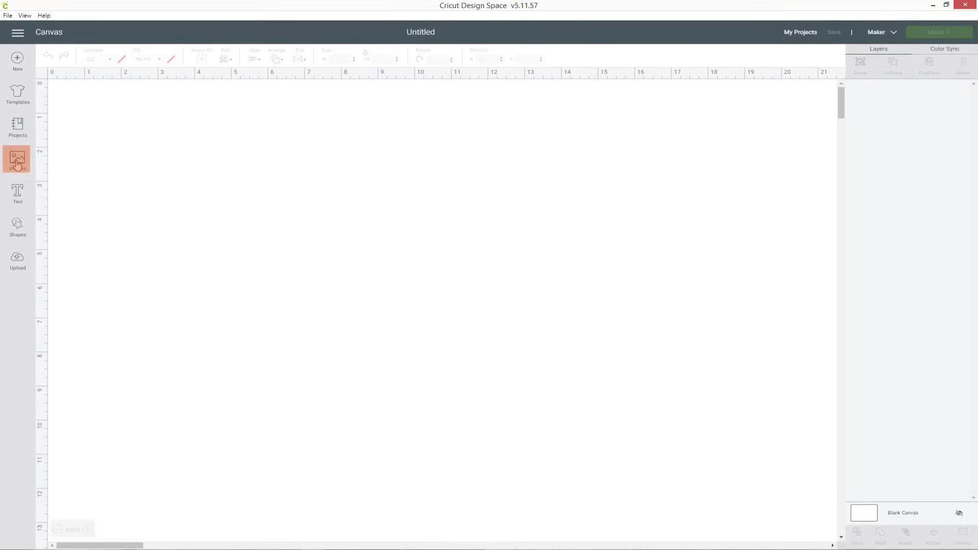
pyautogui.click(449, 94)
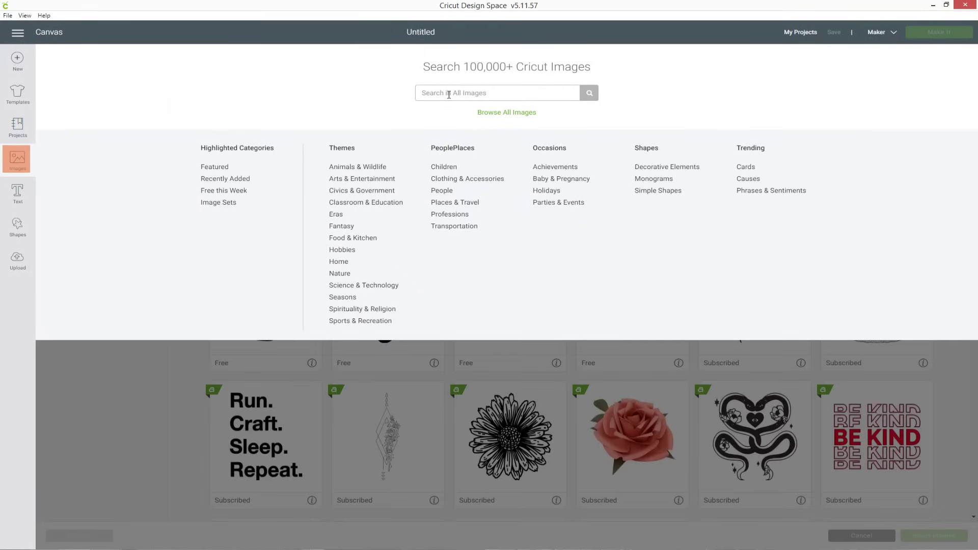
pyautogui.write('heart')
pyautogui.press('Return')
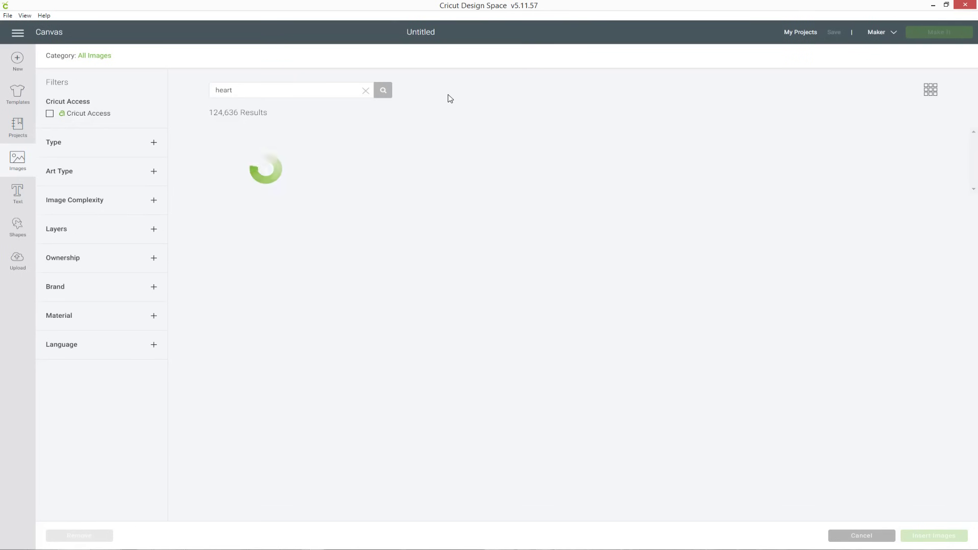
# Scroll the heart results and select the £0.99 thin outline heart.
pyautogui.scroll(-6, 506, 201)
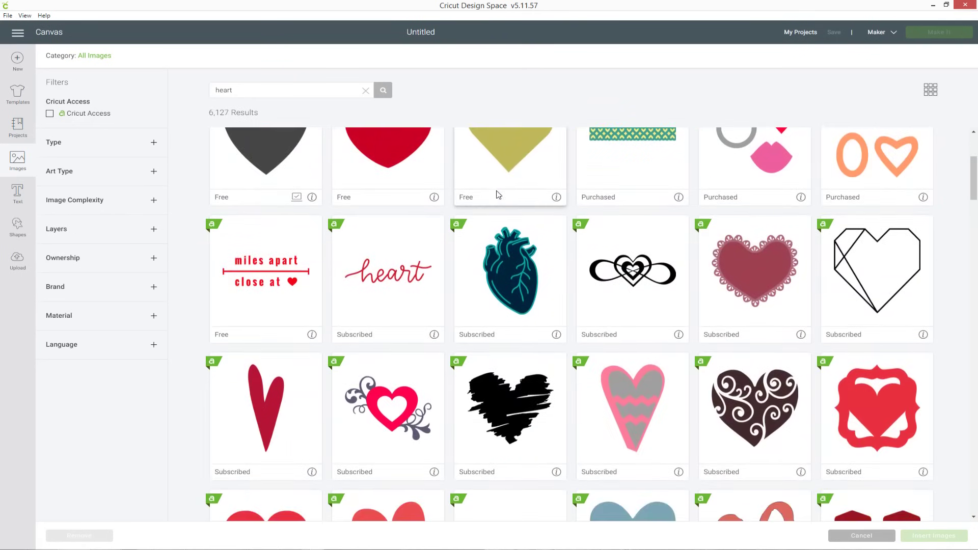
pyautogui.scroll(-2, 551, 203)
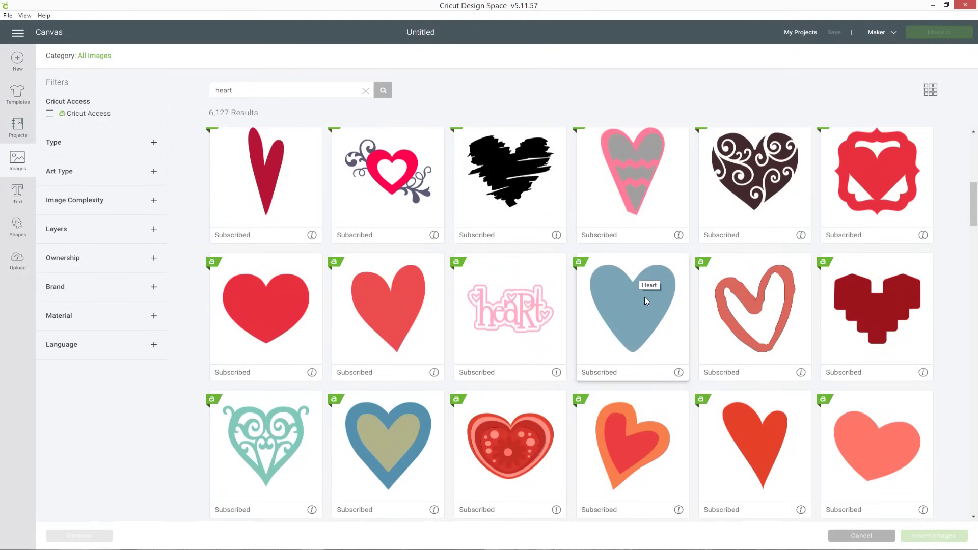
pyautogui.scroll(-2, 645, 299)
pyautogui.scroll(-9, 645, 299)
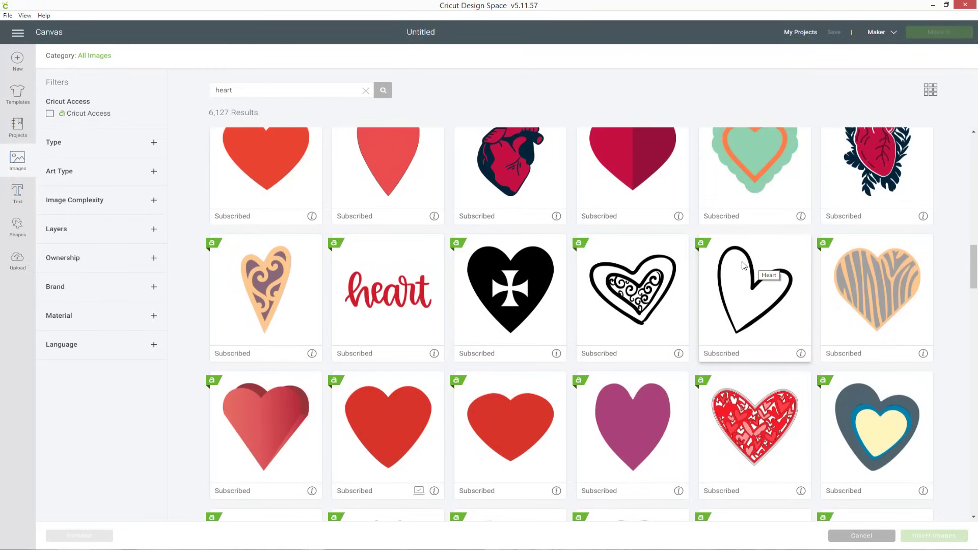
pyautogui.scroll(-5, 744, 270)
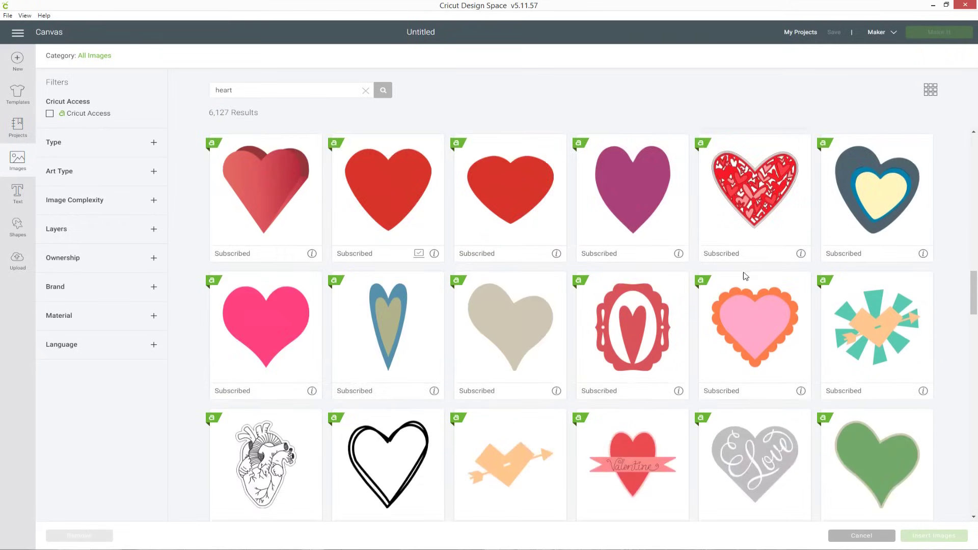
pyautogui.scroll(-7, 744, 276)
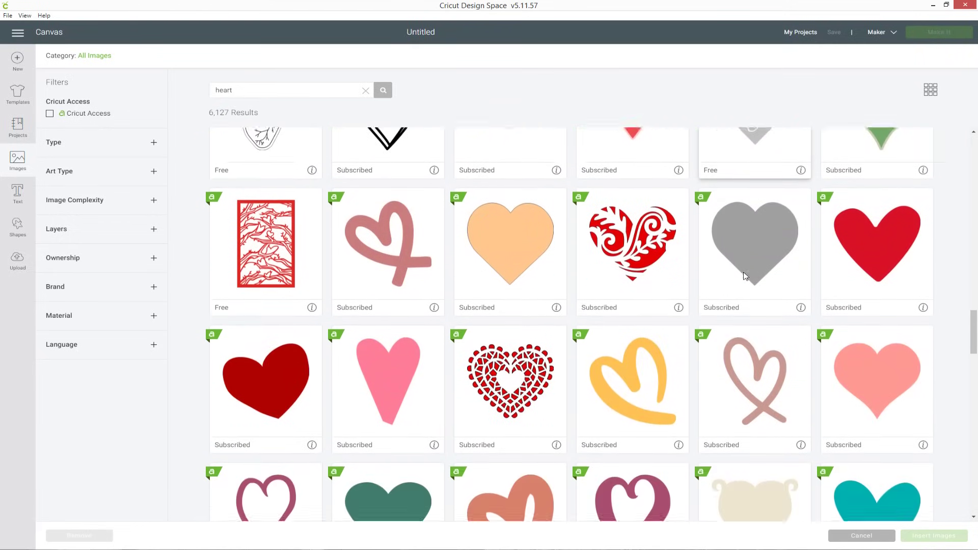
pyautogui.scroll(-5, 745, 277)
pyautogui.click(768, 392)
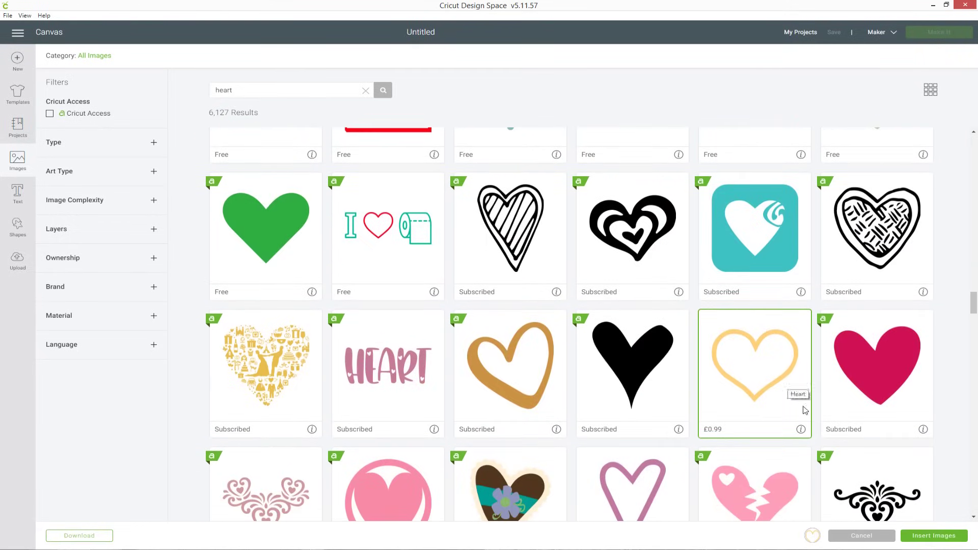
# Insert the outline heart, enlarge it to about 11.7 inches wide, and reposition it.
pyautogui.click(943, 536)
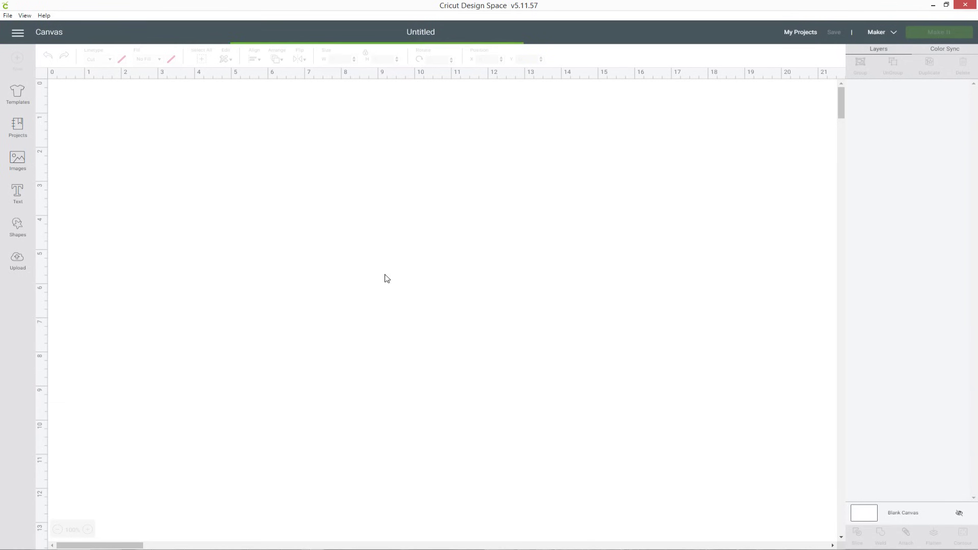
pyautogui.moveTo(249, 244); pyautogui.dragTo(534, 426)
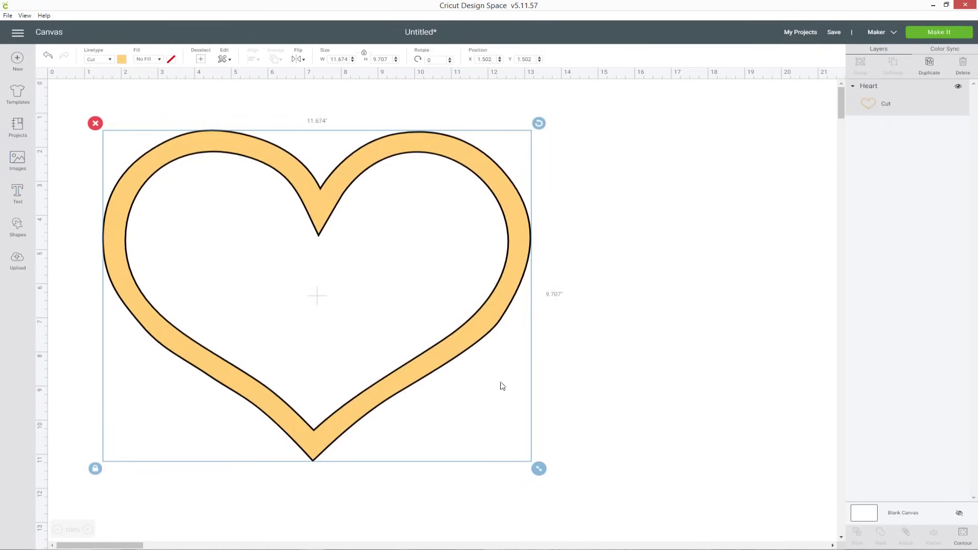
pyautogui.moveTo(464, 328); pyautogui.dragTo(504, 310)
pyautogui.click(777, 314)
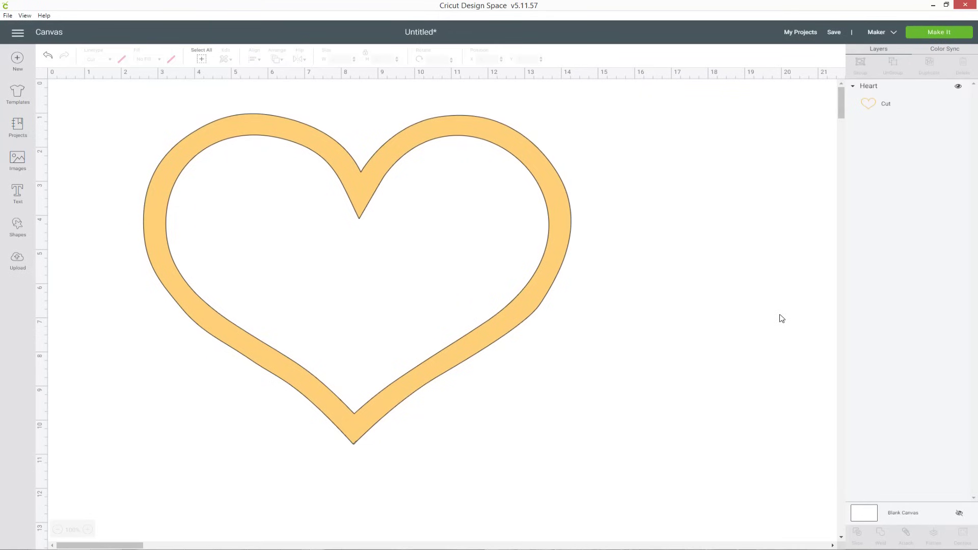
# Add a text box reading 'Sarah' and select the word.
pyautogui.click(18, 194)
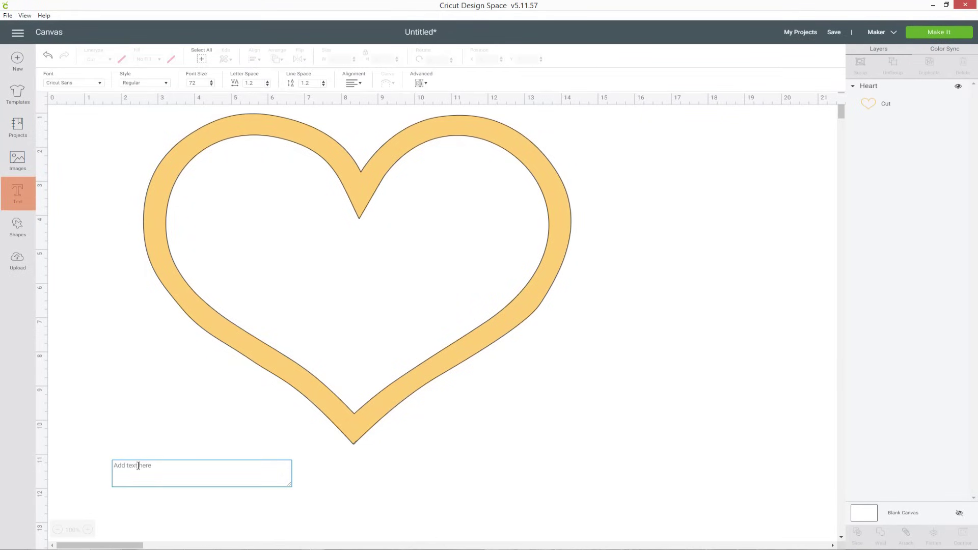
pyautogui.write('Sarah')
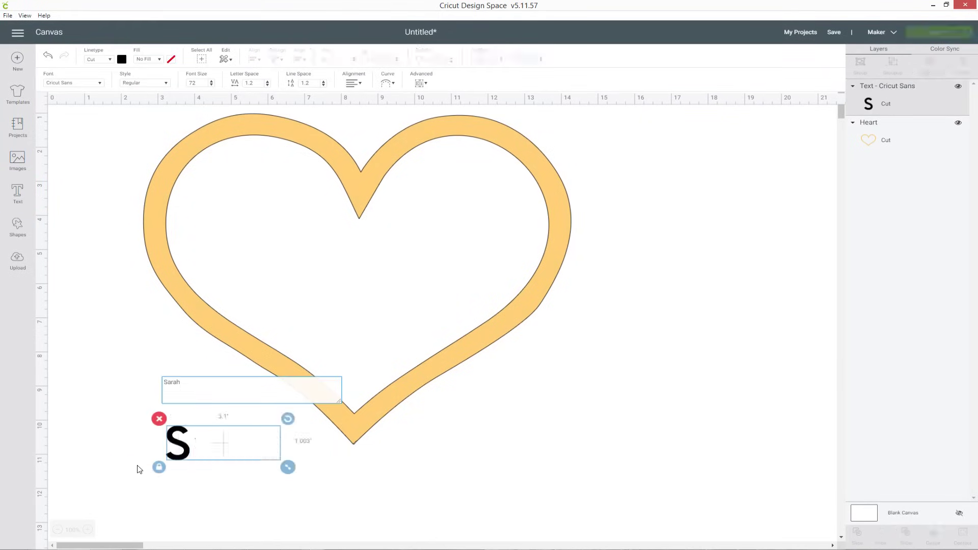
pyautogui.moveTo(200, 390); pyautogui.dragTo(155, 390)
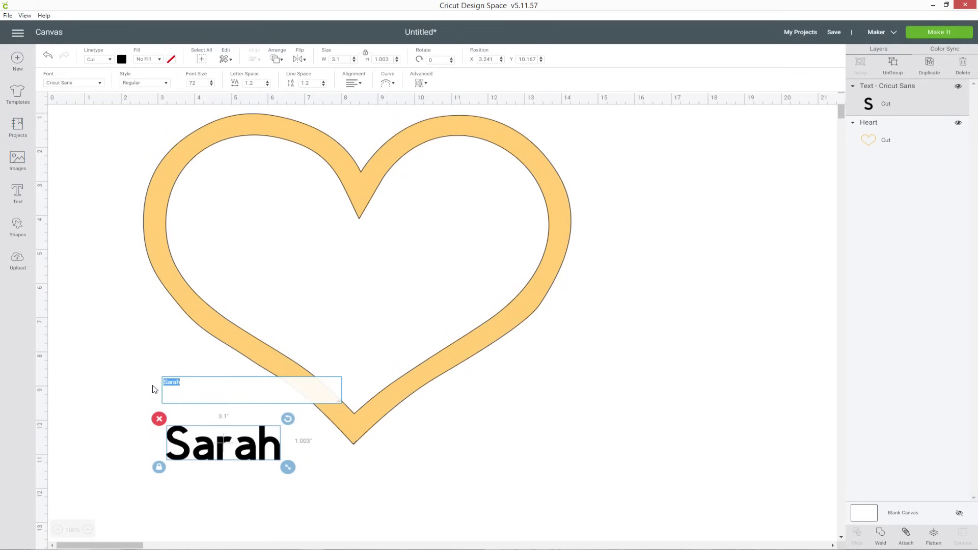
# Set Sarah in the Allenattore system font.
pyautogui.click(100, 83)
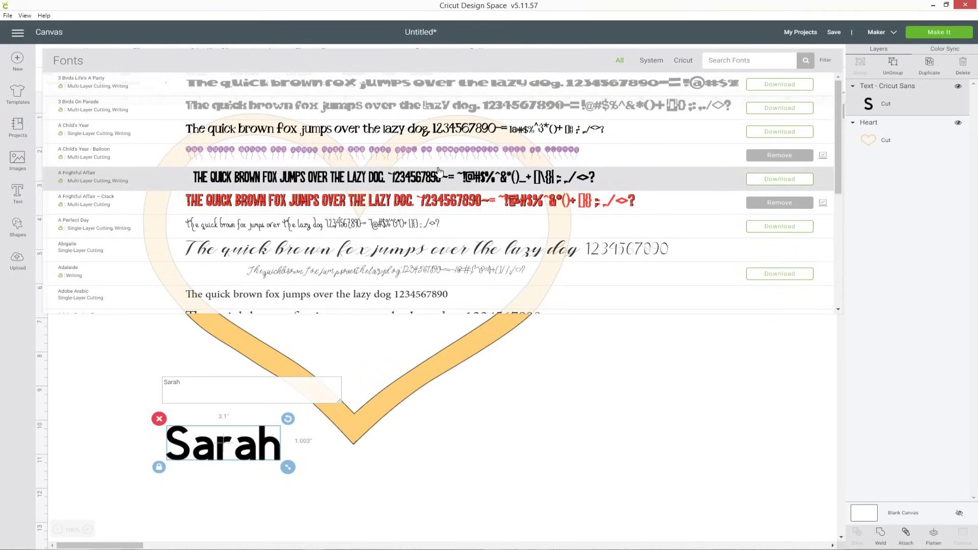
pyautogui.click(648, 61)
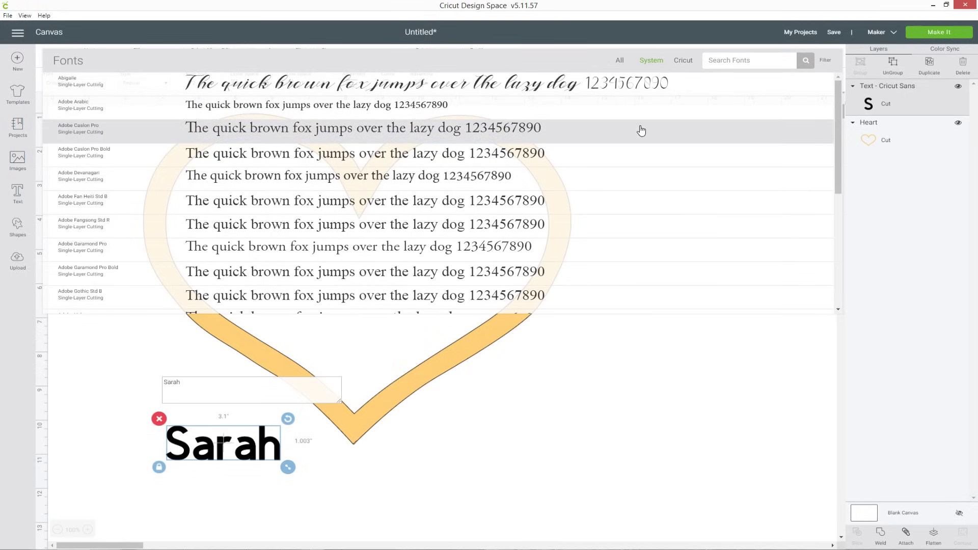
pyautogui.scroll(-2, 641, 131)
pyautogui.scroll(-5, 642, 131)
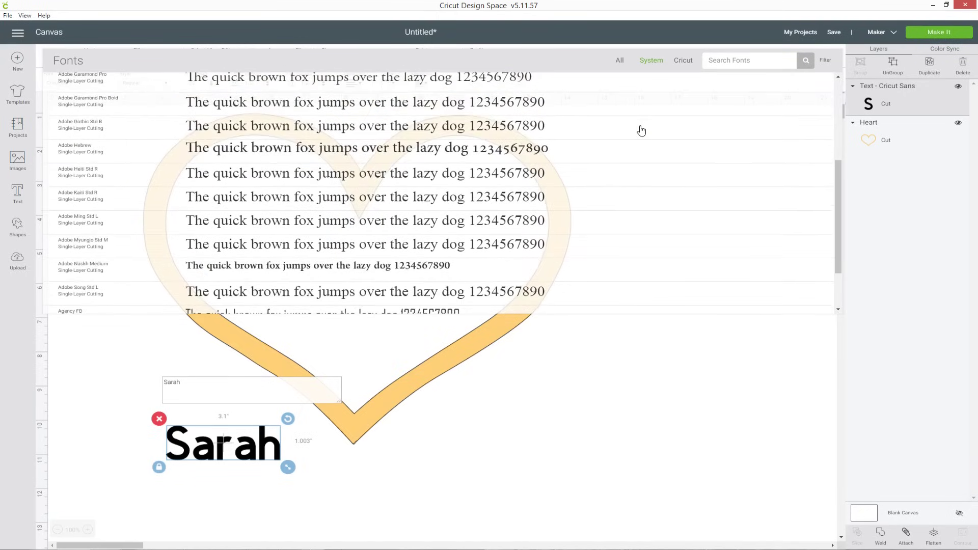
pyautogui.scroll(-2, 642, 131)
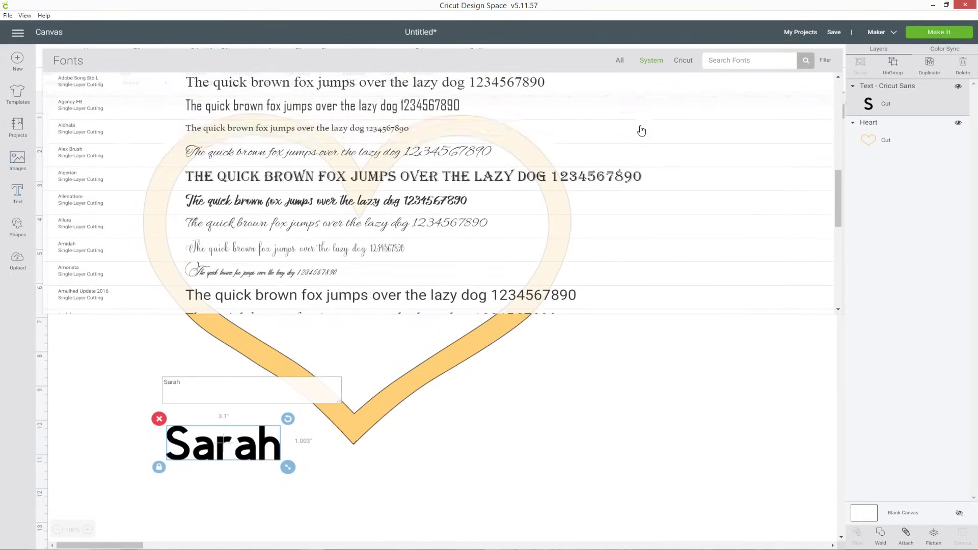
pyautogui.click(468, 199)
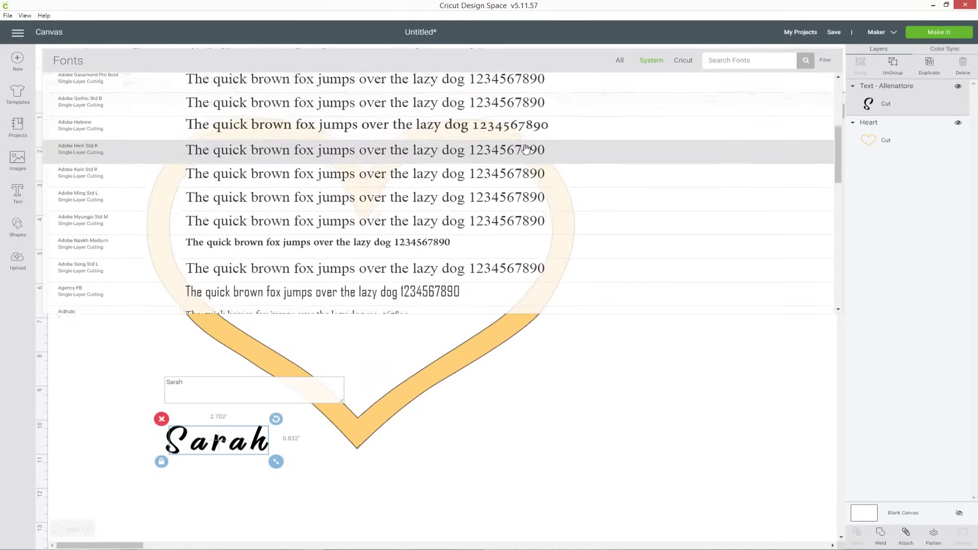
pyautogui.scroll(-5, 526, 149)
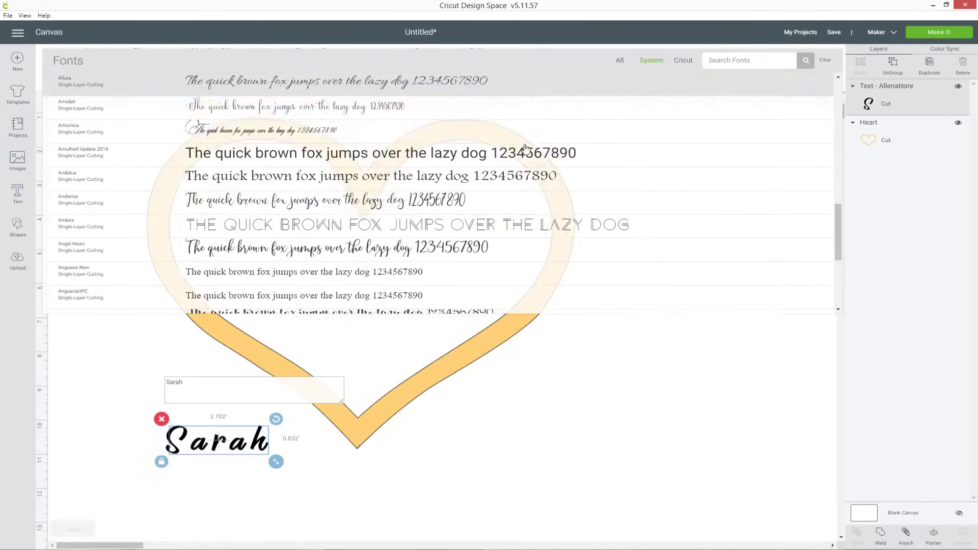
pyautogui.scroll(-2, 525, 149)
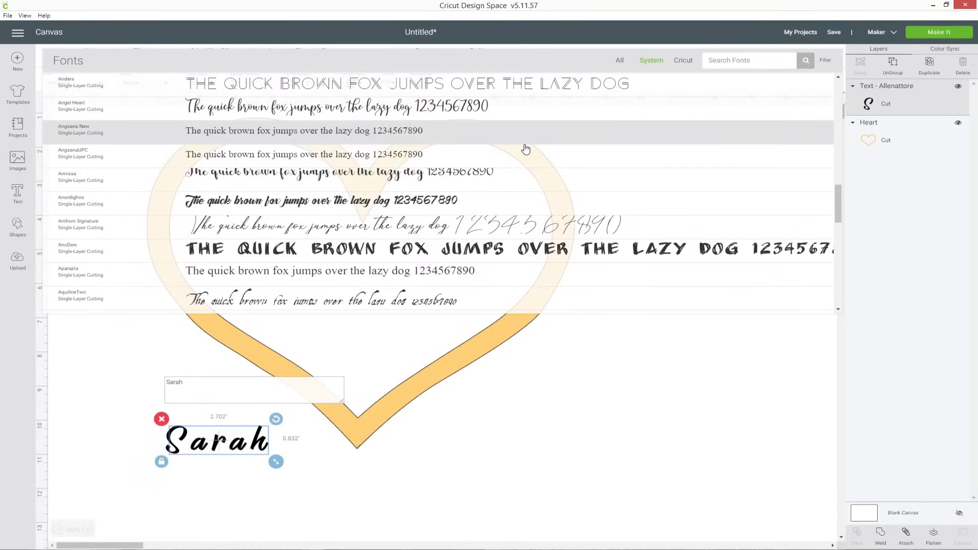
# Switch Sarah to Anordighos, size it 11.854 inches wide, and place it across the heart.
pyautogui.click(81, 207)
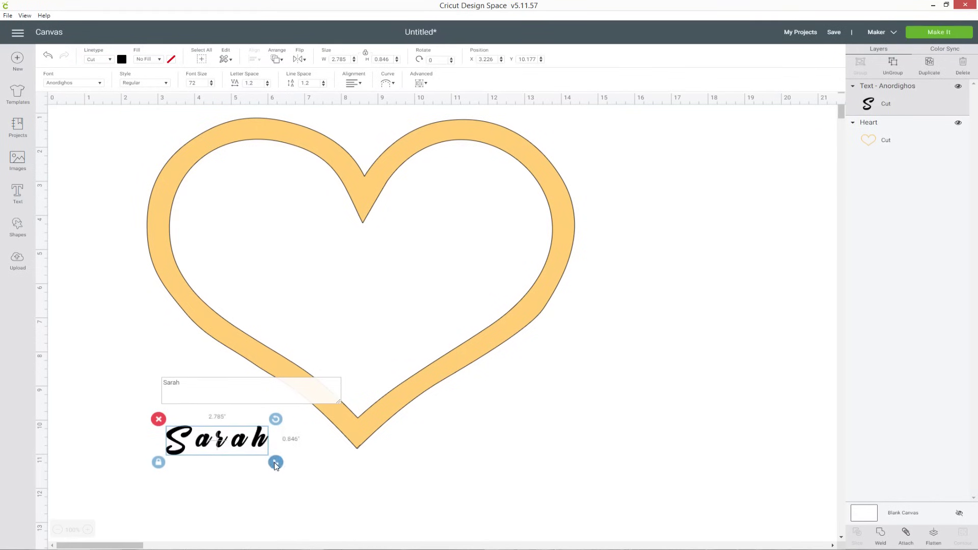
pyautogui.moveTo(275, 463); pyautogui.dragTo(426, 504)
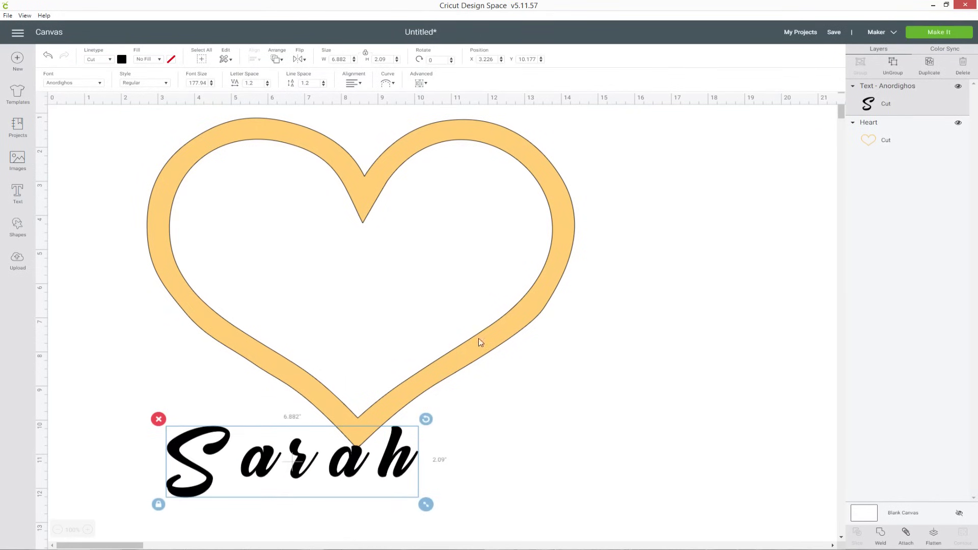
pyautogui.moveTo(426, 505); pyautogui.dragTo(587, 519)
pyautogui.moveTo(479, 484); pyautogui.dragTo(503, 361)
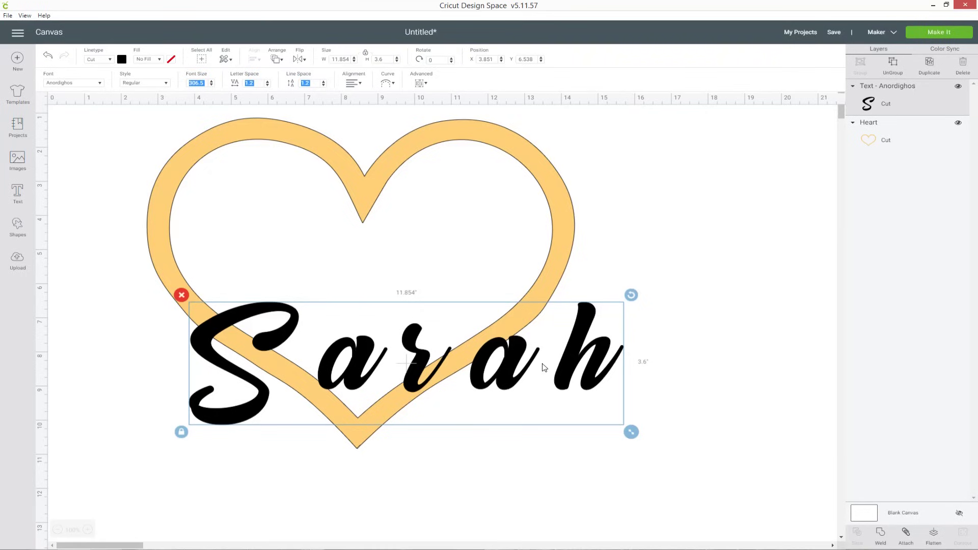
pyautogui.moveTo(581, 354); pyautogui.dragTo(594, 351)
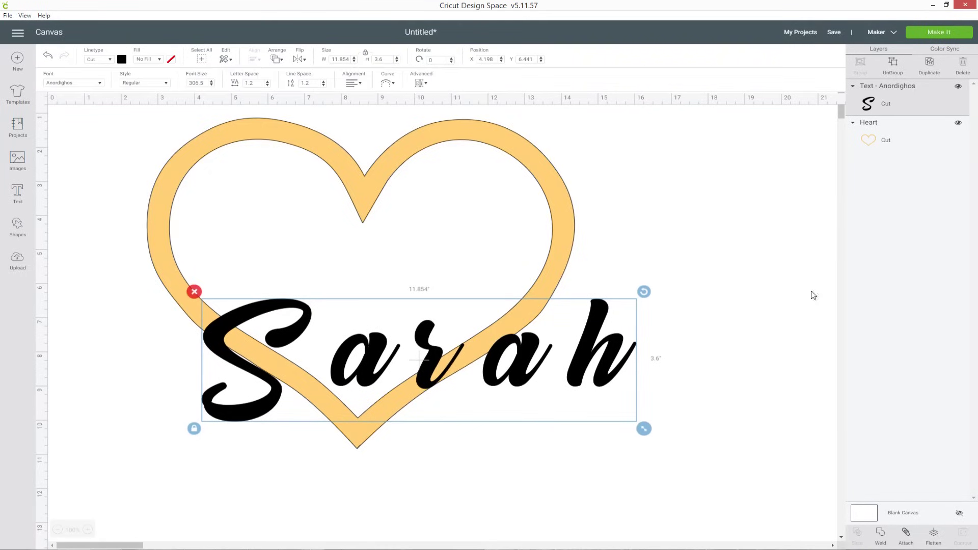
# Ungroup Sarah into five separate letter layers.
pyautogui.click(895, 68)
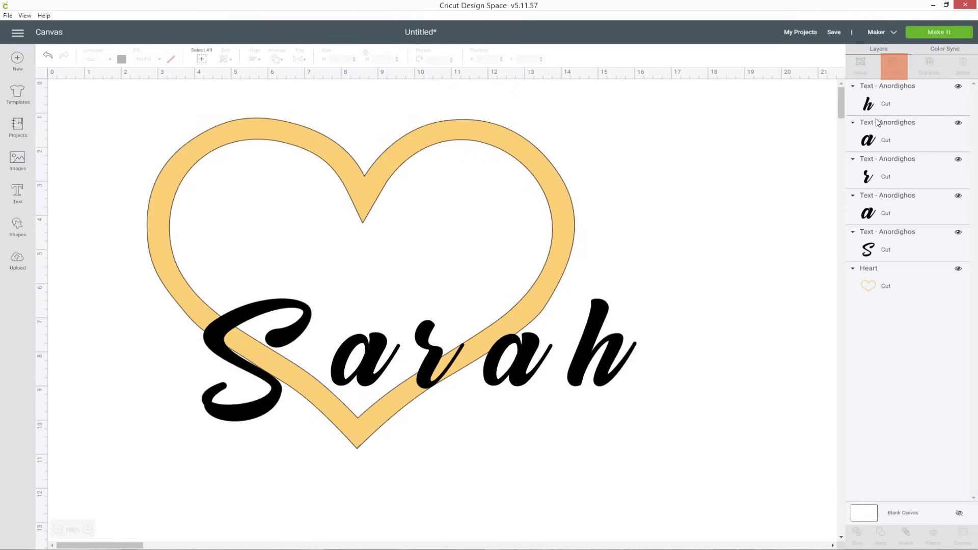
pyautogui.click(896, 108)
pyautogui.click(897, 133)
pyautogui.click(909, 170)
pyautogui.click(912, 206)
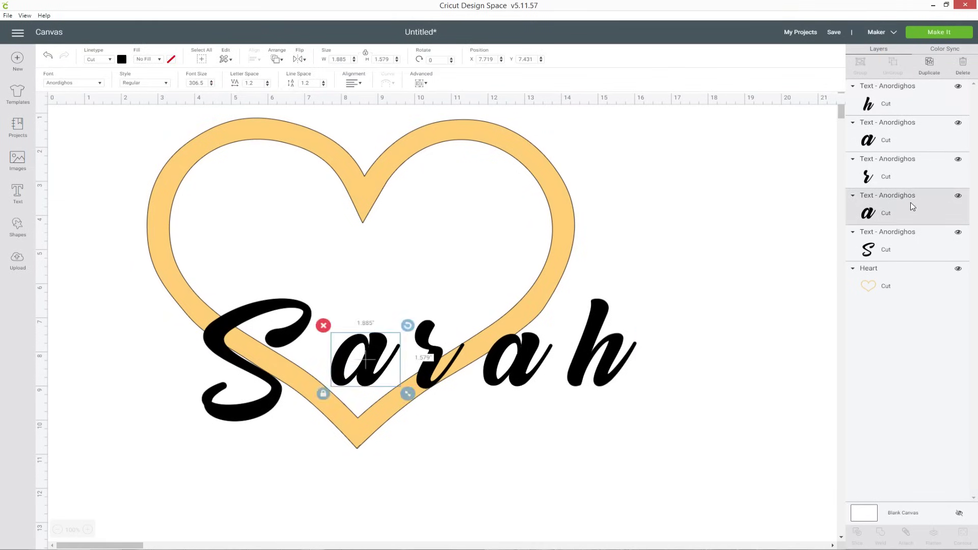
pyautogui.click(912, 237)
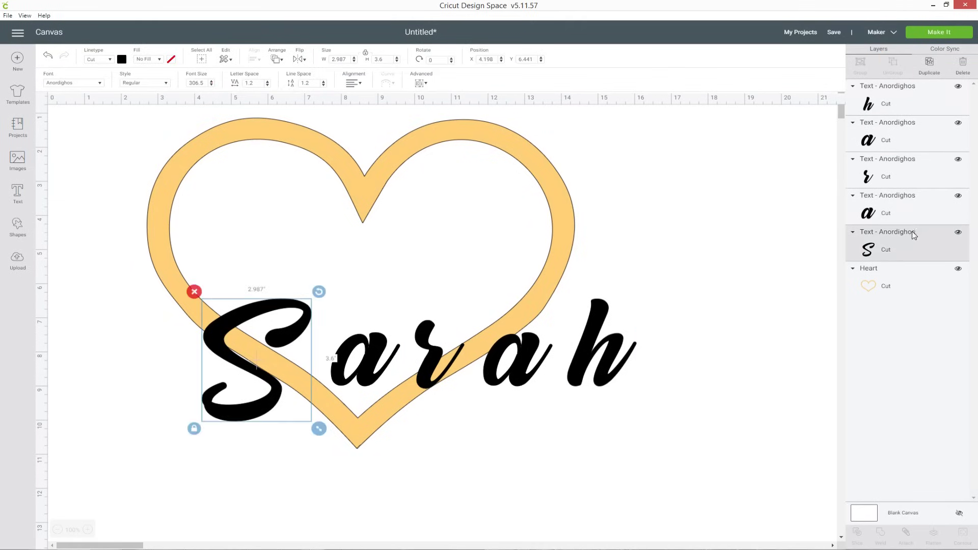
# Slide the r, second a, h and S together so the letters join.
pyautogui.click(433, 364)
pyautogui.moveTo(433, 363); pyautogui.dragTo(413, 364)
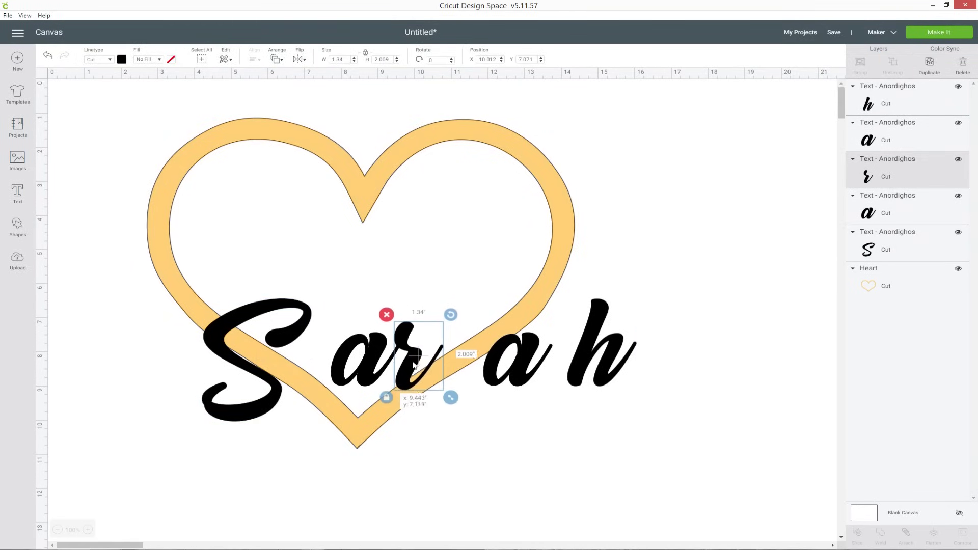
pyautogui.moveTo(521, 353); pyautogui.dragTo(473, 352)
pyautogui.moveTo(610, 348); pyautogui.dragTo(532, 347)
pyautogui.moveTo(258, 406); pyautogui.dragTo(312, 393)
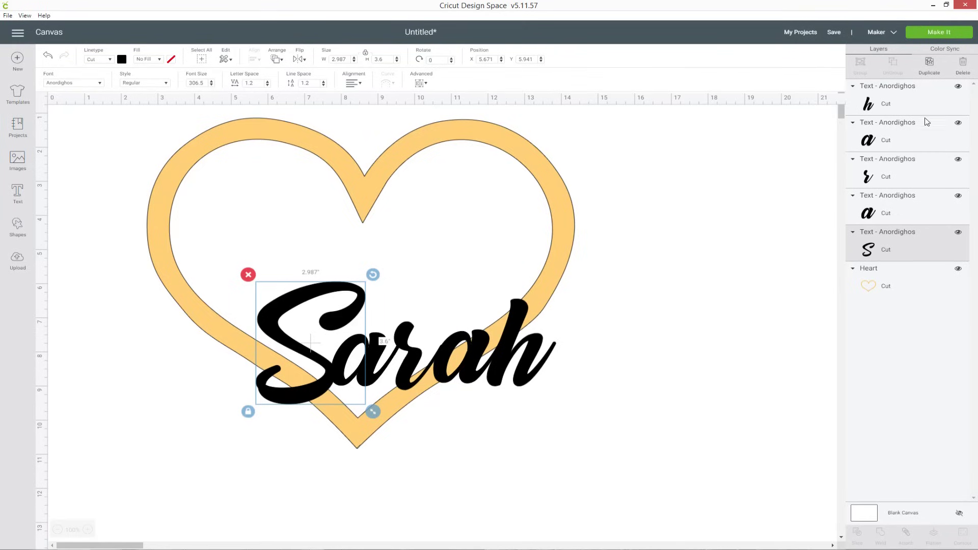
# Select all five Sarah letter layers and group them.
pyautogui.click(901, 101)
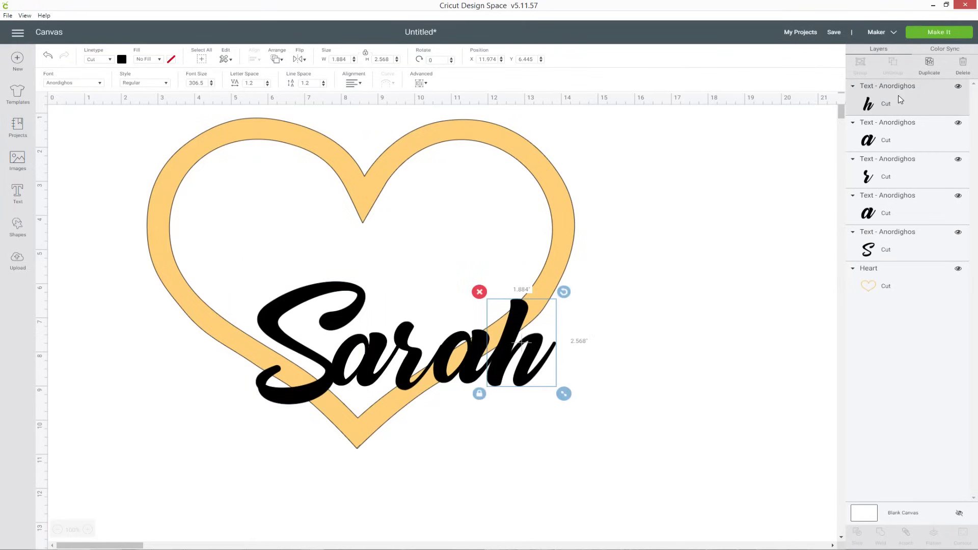
pyautogui.keyDown('shift'); pyautogui.click(911, 133); pyautogui.keyUp('shift')
pyautogui.keyDown('shift'); pyautogui.click(910, 173); pyautogui.keyUp('shift')
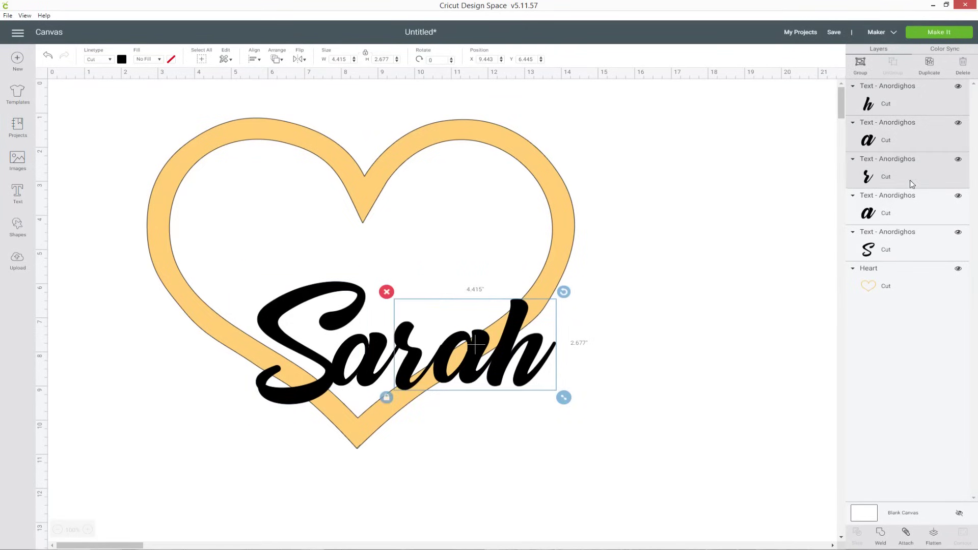
pyautogui.keyDown('shift'); pyautogui.click(915, 207); pyautogui.keyUp('shift')
pyautogui.keyDown('shift'); pyautogui.click(914, 235); pyautogui.keyUp('shift')
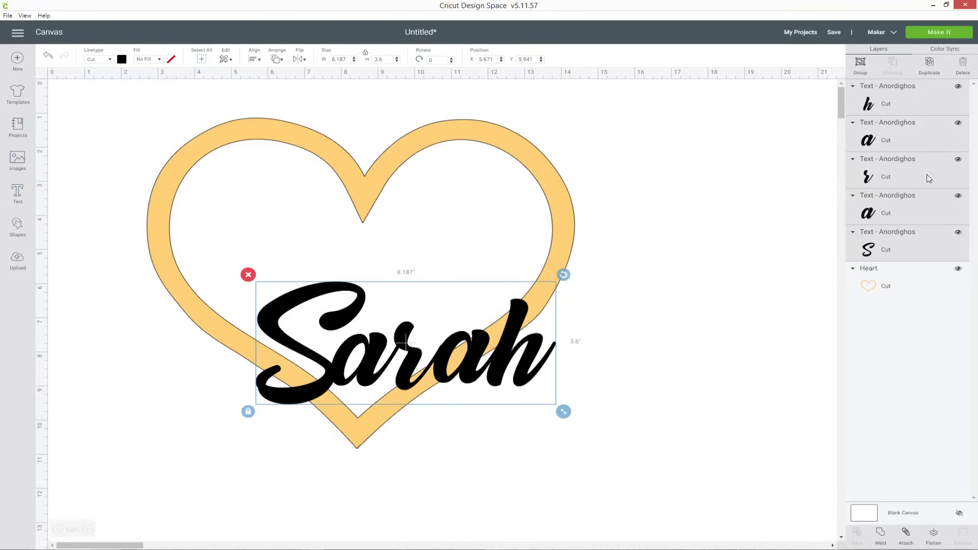
pyautogui.click(861, 63)
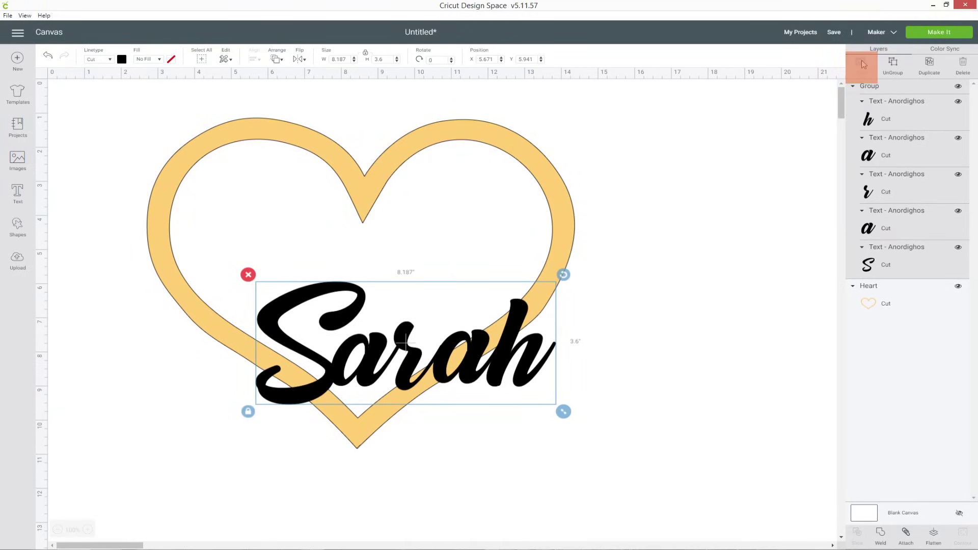
# Rotate Sarah to about 318° and fit it 6.489 inches wide along the heart's right side.
pyautogui.moveTo(531, 333); pyautogui.dragTo(604, 338)
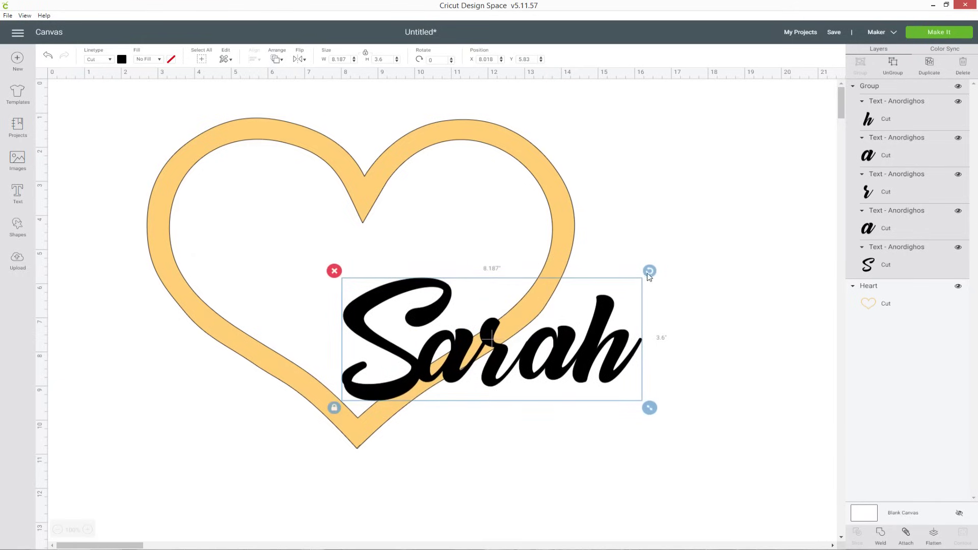
pyautogui.moveTo(649, 267); pyautogui.dragTo(562, 188)
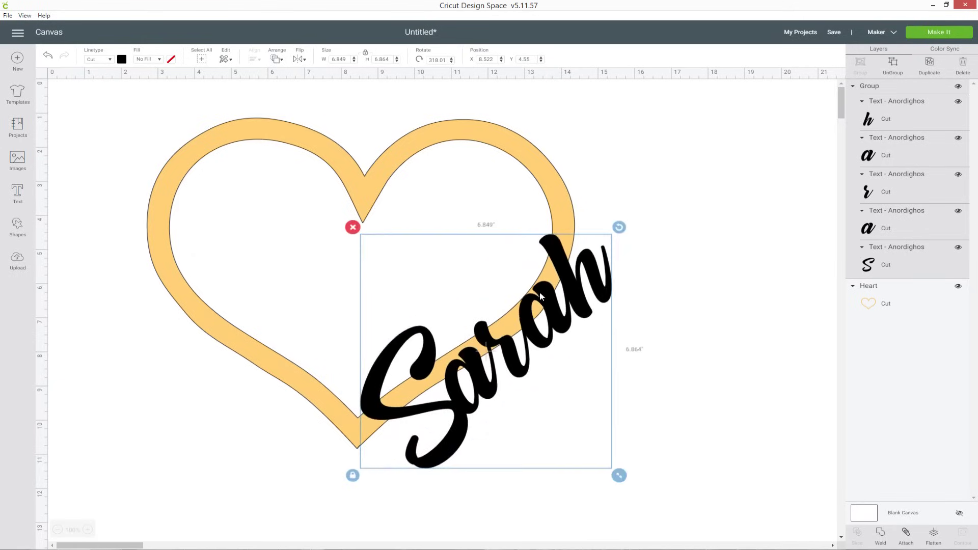
pyautogui.moveTo(618, 455); pyautogui.dragTo(570, 414)
pyautogui.moveTo(526, 291)
pyautogui.mouseDown()
pyautogui.moveTo(518, 333)
pyautogui.moveTo(535, 298)
pyautogui.mouseUp()
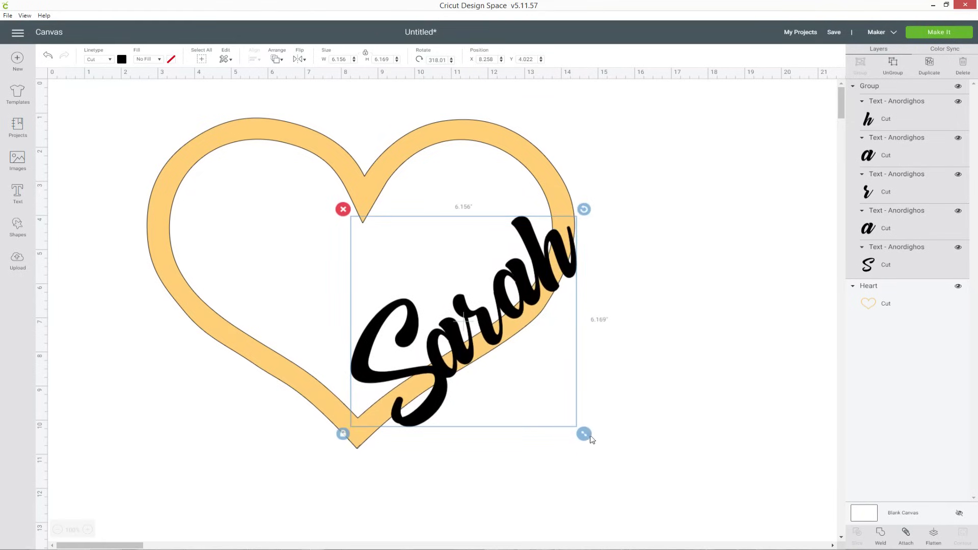
pyautogui.moveTo(584, 434); pyautogui.dragTo(596, 443)
pyautogui.moveTo(481, 374); pyautogui.dragTo(469, 375)
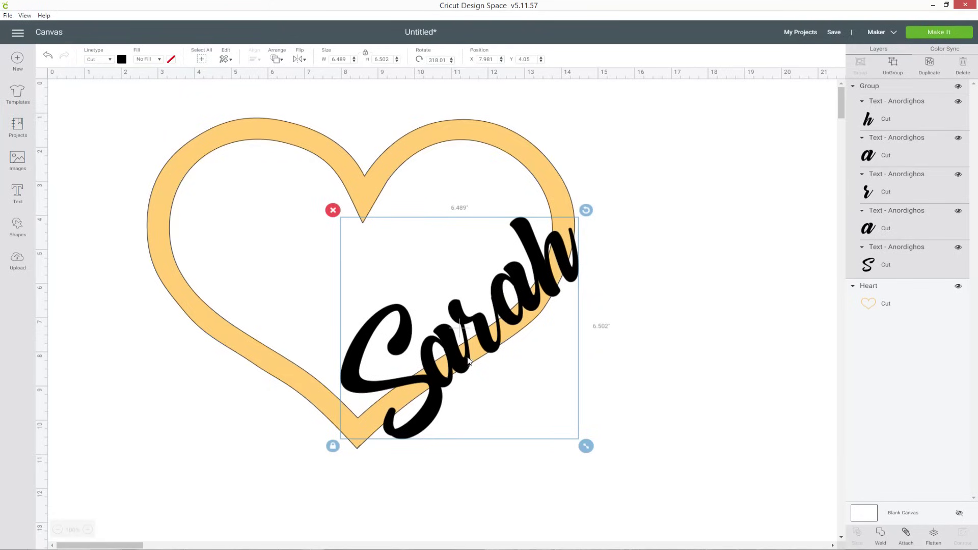
pyautogui.moveTo(492, 327); pyautogui.dragTo(488, 328)
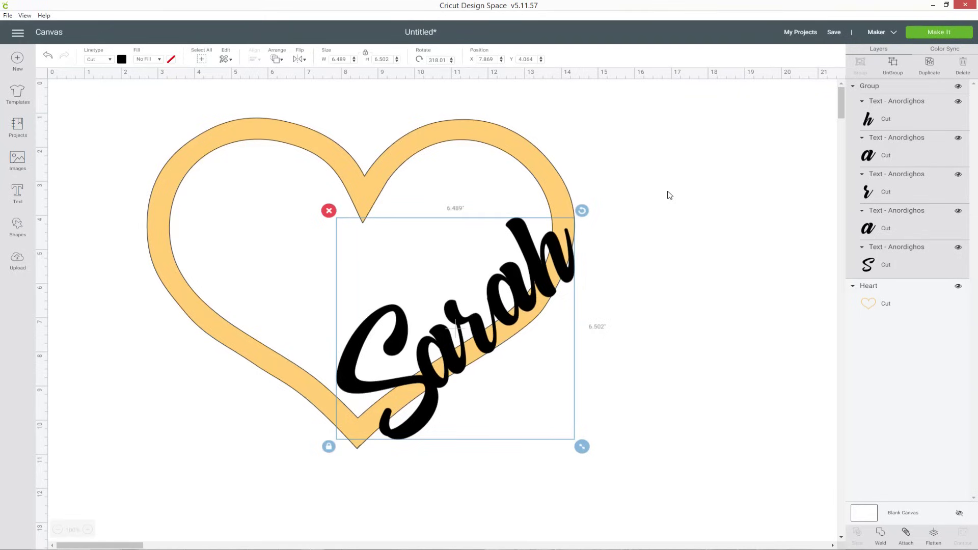
# Ungroup the tilted Sarah into separate letters and move the S slightly up.
pyautogui.click(598, 288)
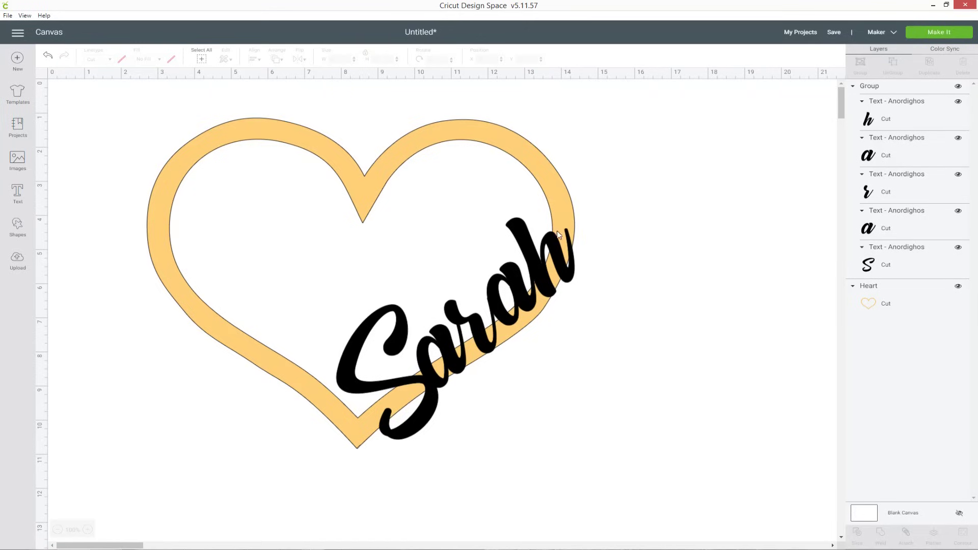
pyautogui.click(895, 92)
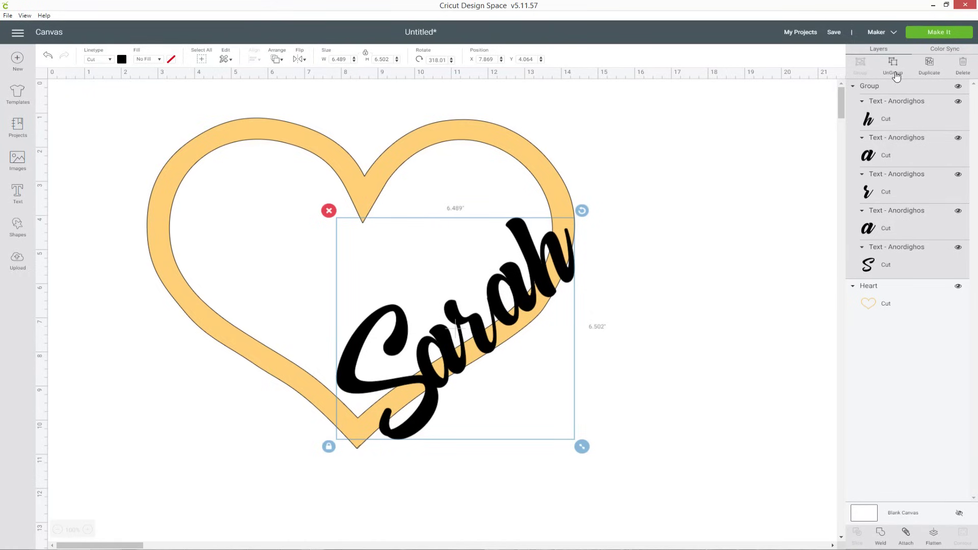
pyautogui.click(897, 76)
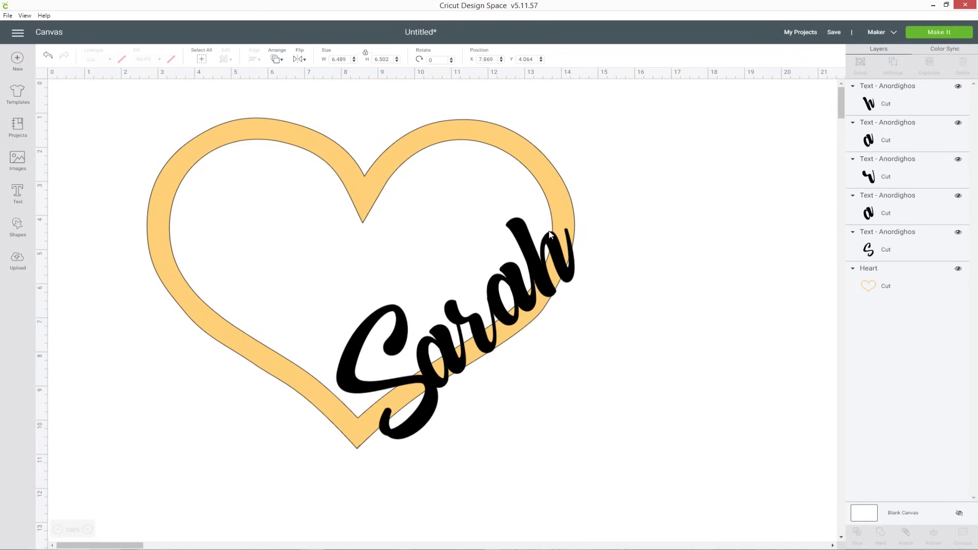
pyautogui.moveTo(430, 412); pyautogui.dragTo(424, 400)
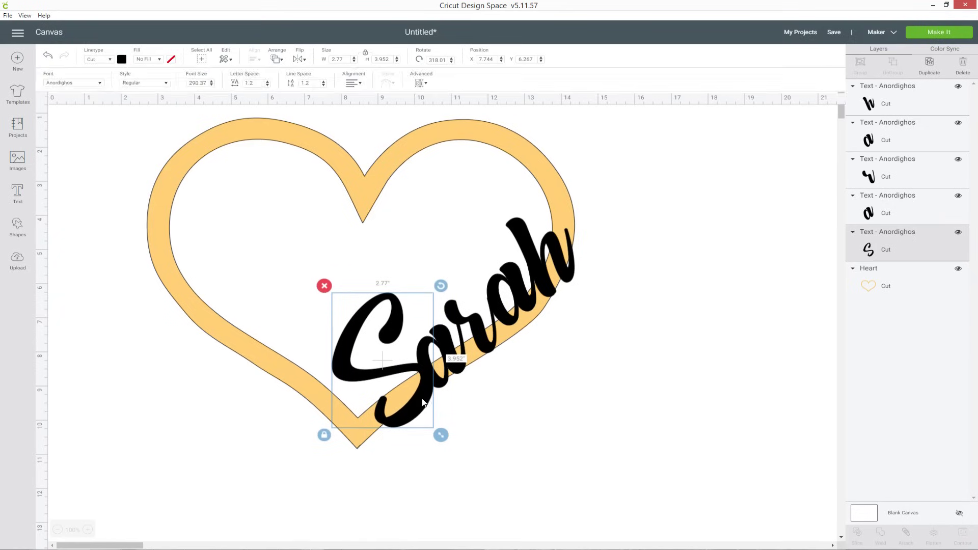
# Rotate the final h to about 309.55° and nudge it slightly down and left.
pyautogui.click(466, 430)
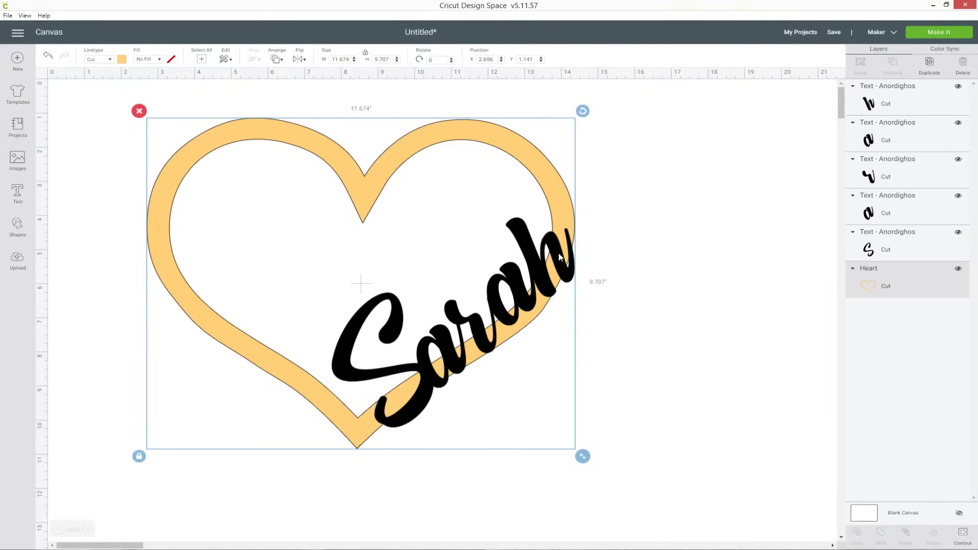
pyautogui.click(486, 344)
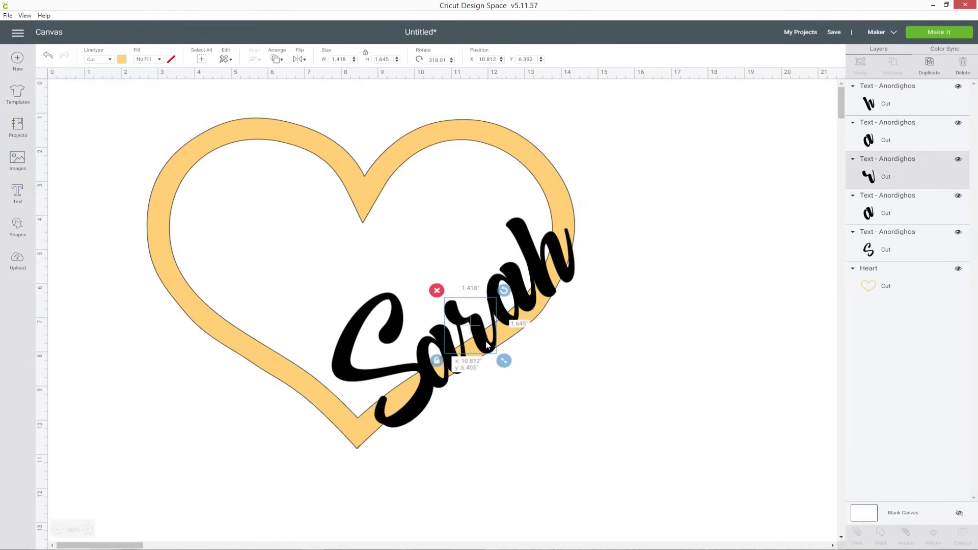
pyautogui.click(516, 316)
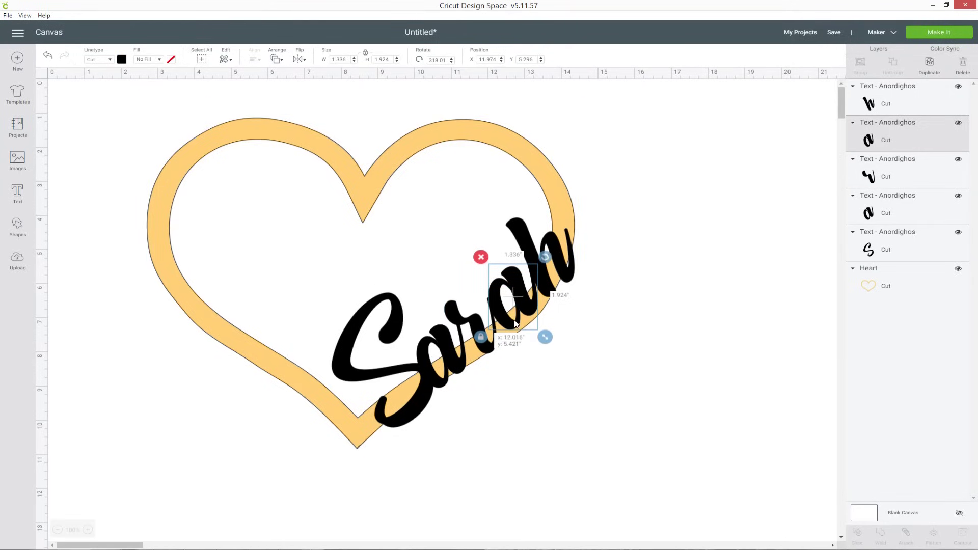
pyautogui.click(504, 341)
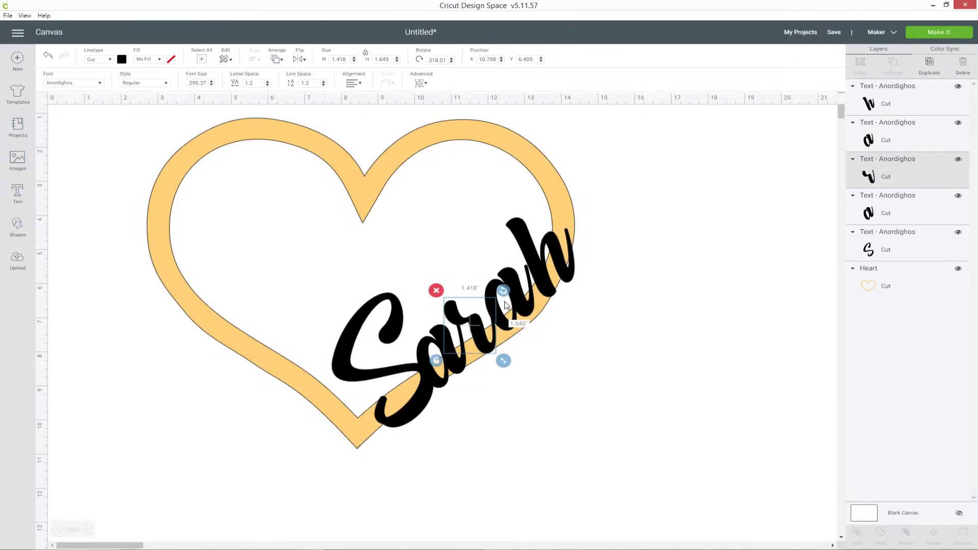
pyautogui.click(529, 314)
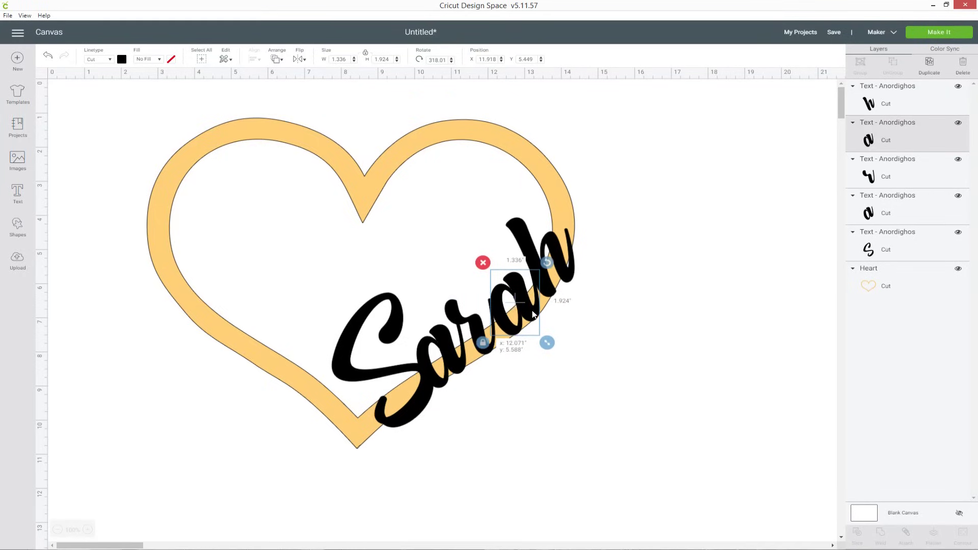
pyautogui.click(588, 334)
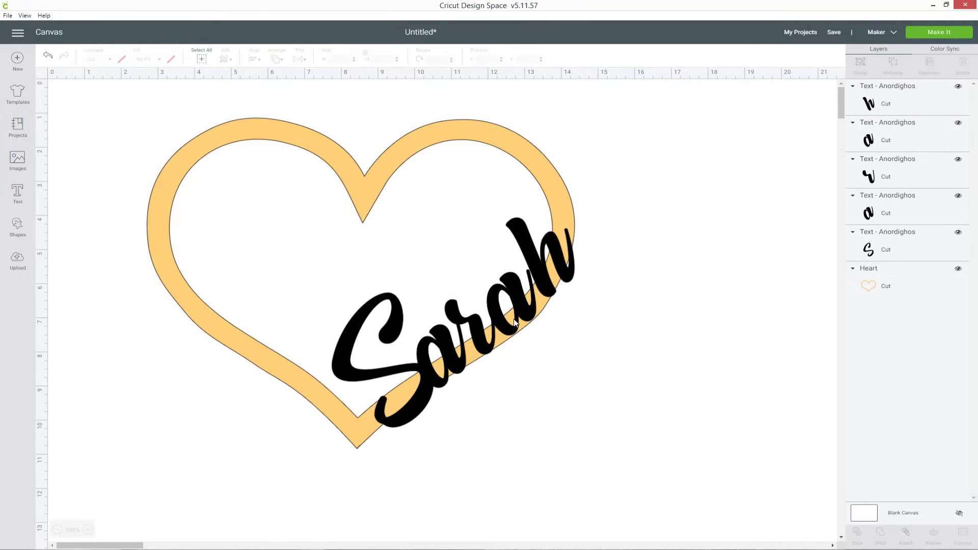
pyautogui.click(571, 279)
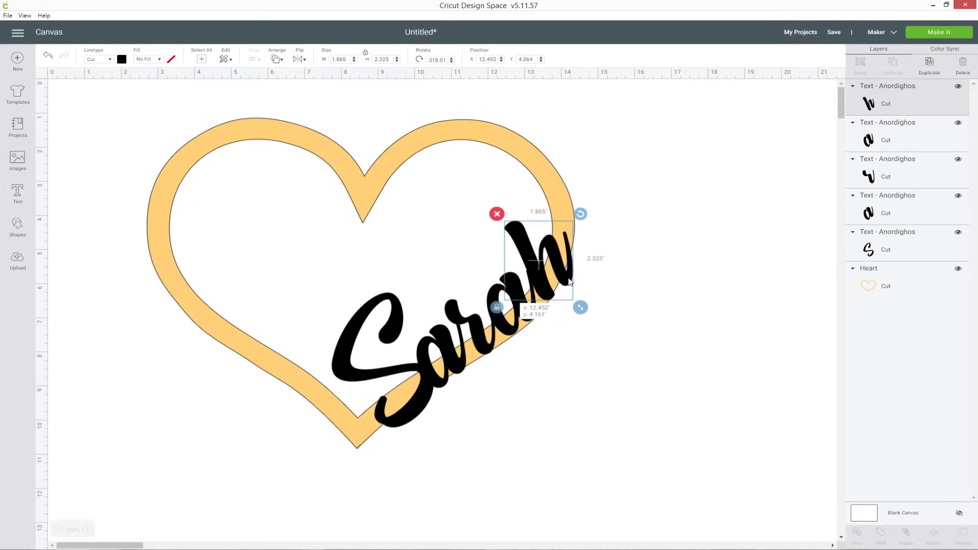
pyautogui.moveTo(569, 282); pyautogui.dragTo(571, 284)
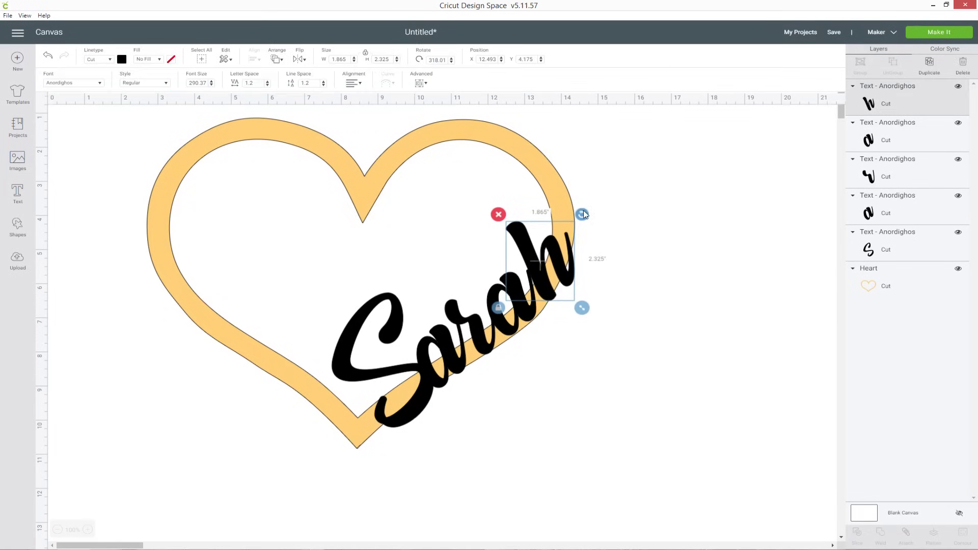
pyautogui.moveTo(585, 214); pyautogui.dragTo(577, 209)
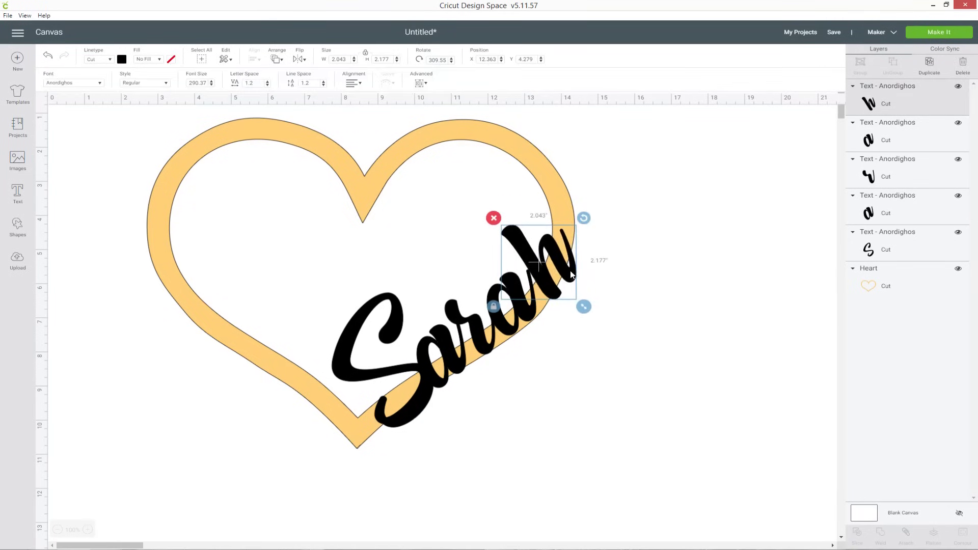
pyautogui.moveTo(572, 275); pyautogui.dragTo(569, 277)
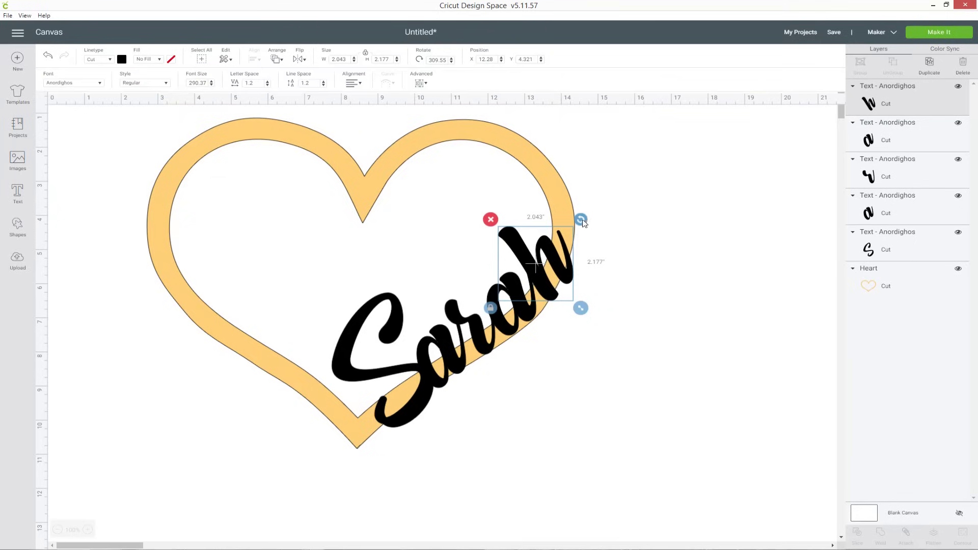
pyautogui.moveTo(583, 223); pyautogui.dragTo(574, 214)
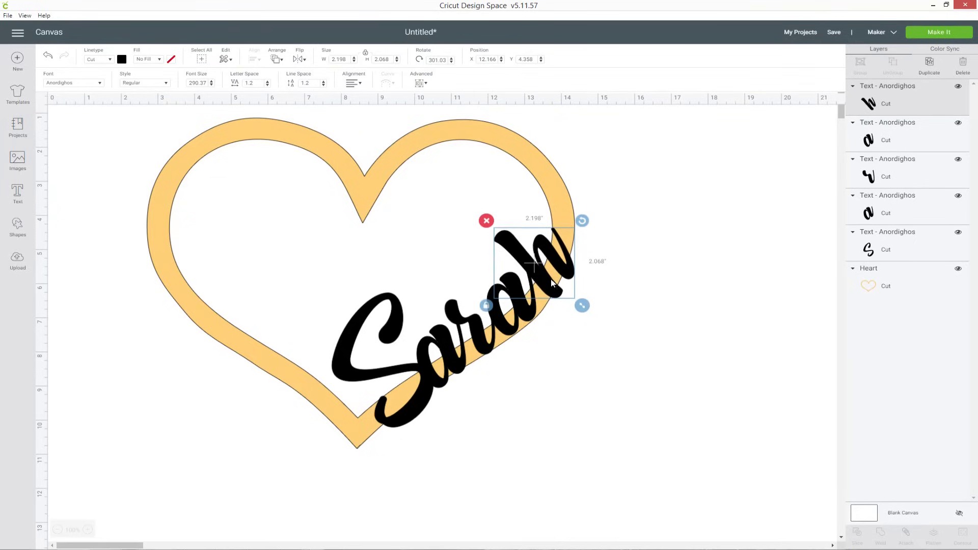
# Fine-tune the h's tilt and position into line with the other letters.
pyautogui.keyDown('shift'); pyautogui.click(904, 144); pyautogui.keyUp('shift')
pyautogui.keyDown('shift'); pyautogui.click(900, 173); pyautogui.keyUp('shift')
pyautogui.keyDown('shift'); pyautogui.click(899, 209); pyautogui.keyUp('shift')
pyautogui.keyDown('shift'); pyautogui.click(899, 244); pyautogui.keyUp('shift')
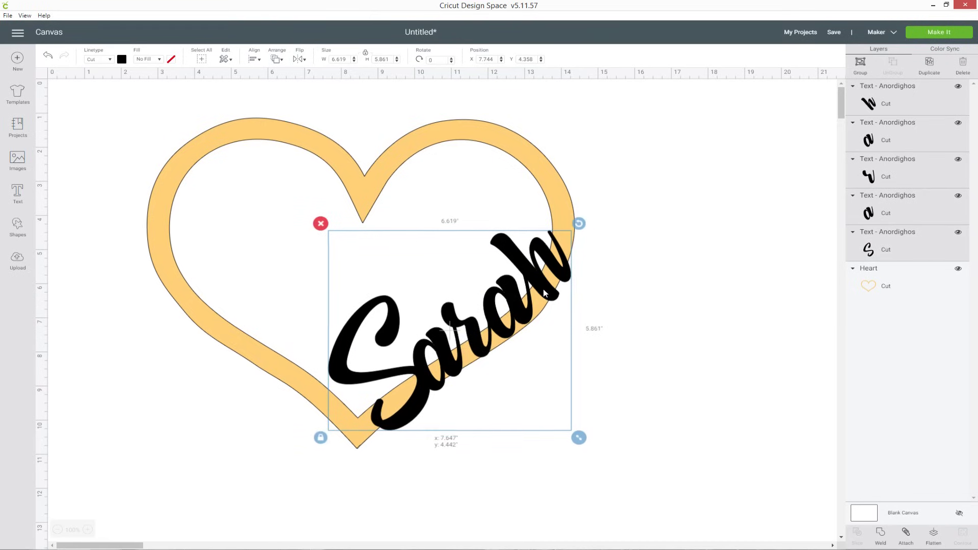
pyautogui.click(612, 284)
pyautogui.click(956, 100)
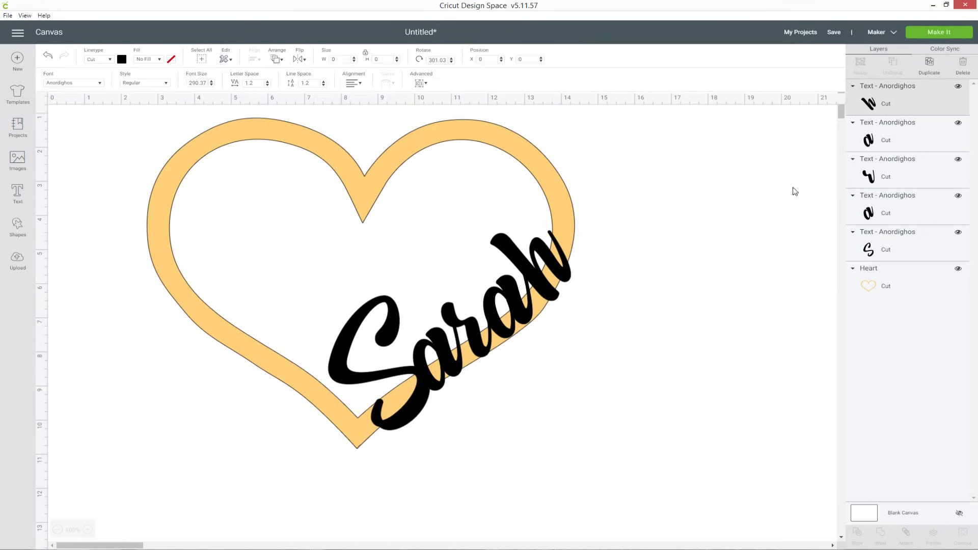
pyautogui.moveTo(582, 227); pyautogui.dragTo(588, 236)
pyautogui.moveTo(567, 286); pyautogui.dragTo(568, 285)
pyautogui.click(616, 280)
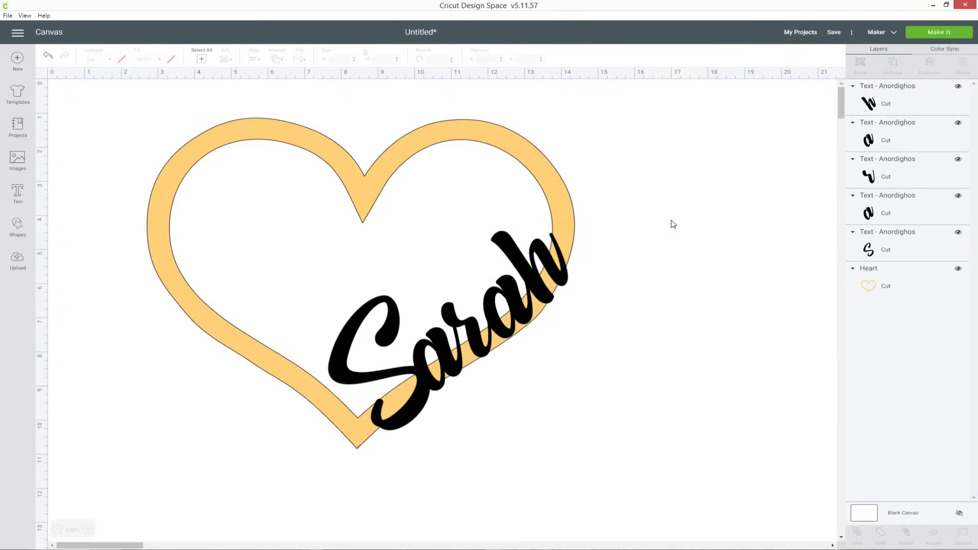
pyautogui.click(88, 530)
pyautogui.scroll(-2, 535, 336)
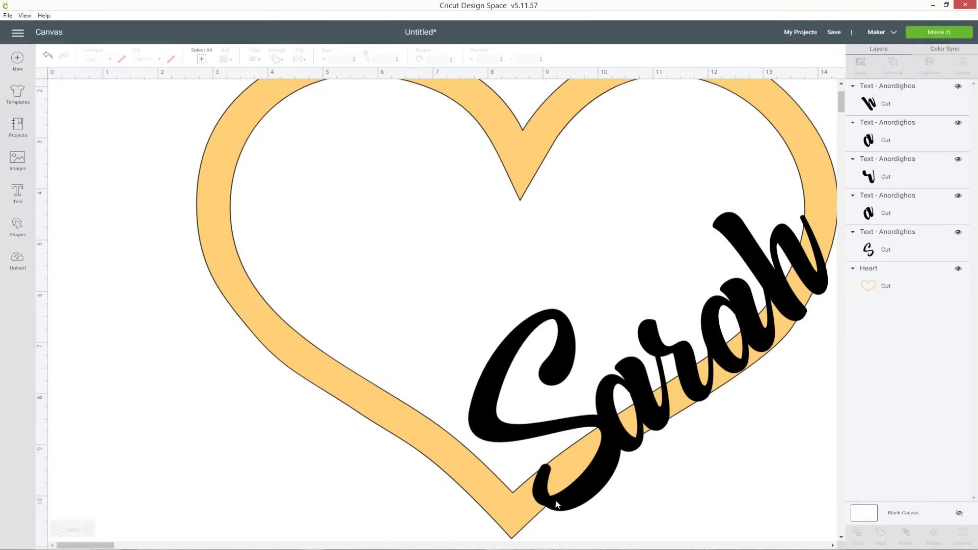
pyautogui.scroll(1, 557, 505)
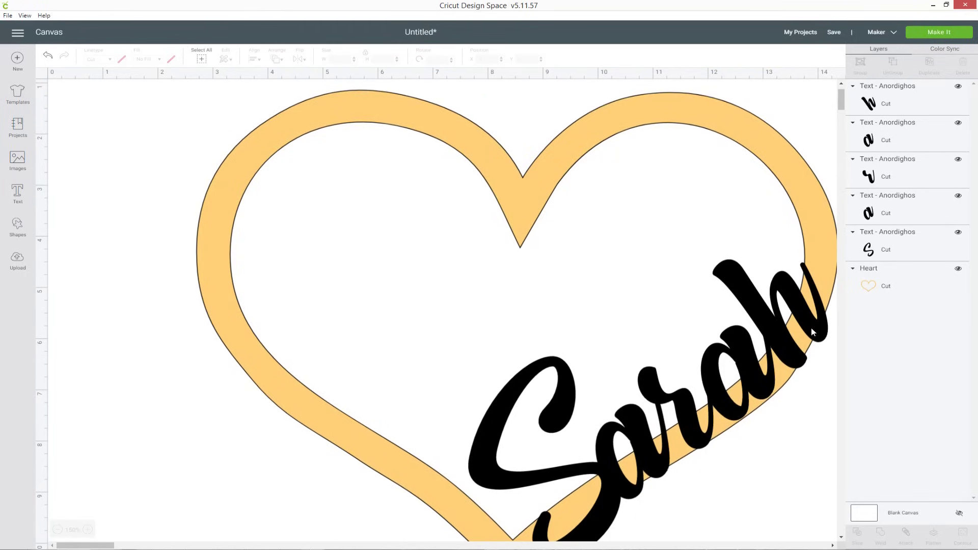
pyautogui.click(58, 530)
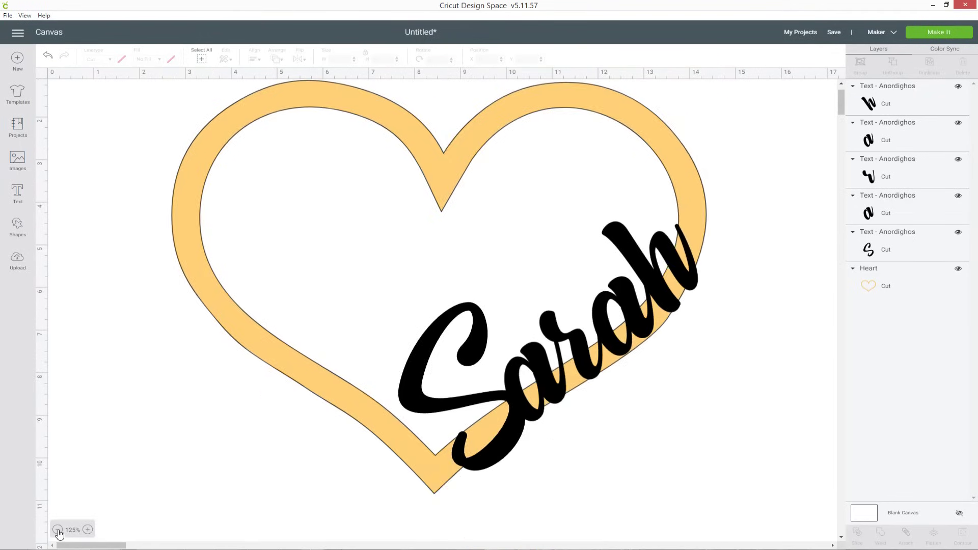
pyautogui.click(58, 530)
pyautogui.scroll(1, 129, 419)
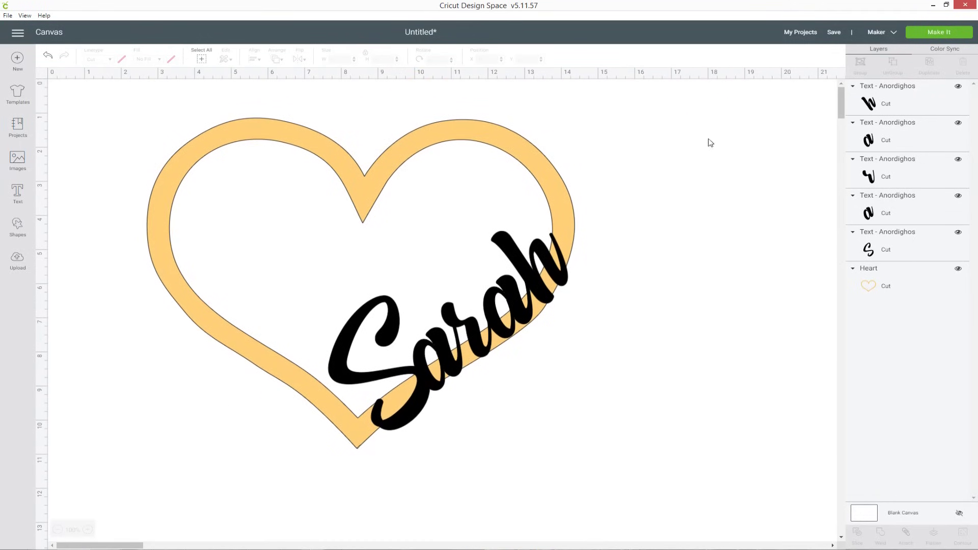
# Select all five letter layers of Sarah and weld them into one shape.
pyautogui.click(936, 107)
pyautogui.keyDown('shift'); pyautogui.click(937, 133); pyautogui.keyUp('shift')
pyautogui.keyDown('shift'); pyautogui.click(936, 169); pyautogui.keyUp('shift')
pyautogui.keyDown('shift'); pyautogui.click(937, 205); pyautogui.keyUp('shift')
pyautogui.keyDown('shift'); pyautogui.click(936, 242); pyautogui.keyUp('shift')
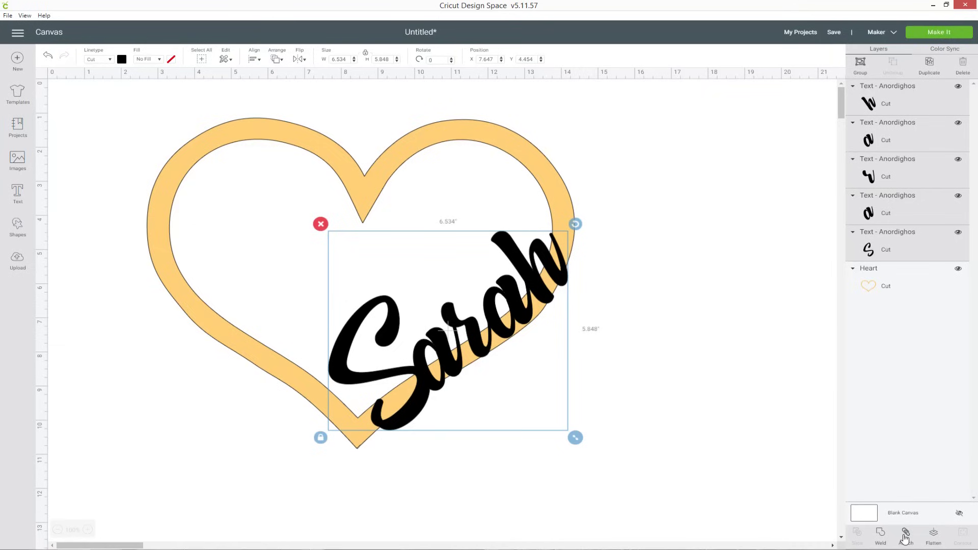
pyautogui.click(881, 536)
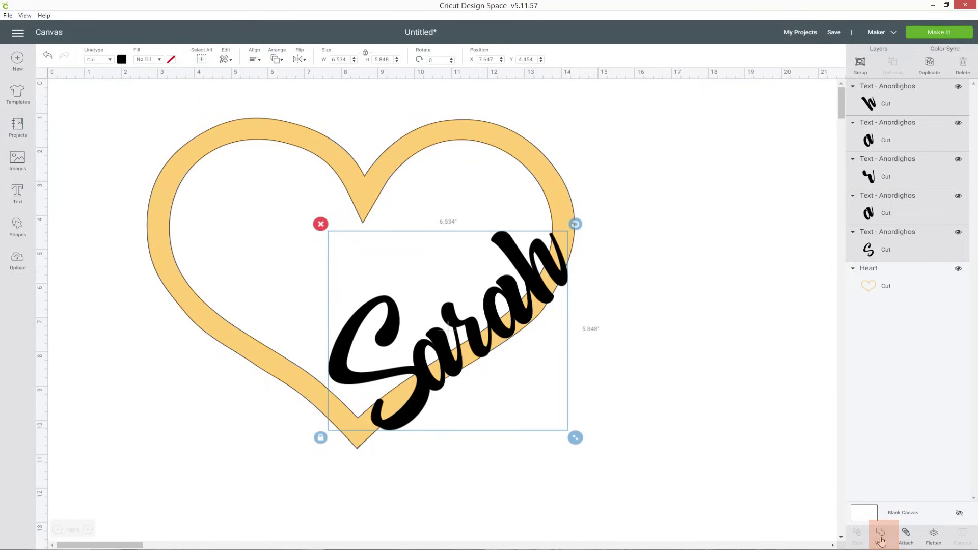
pyautogui.click(881, 539)
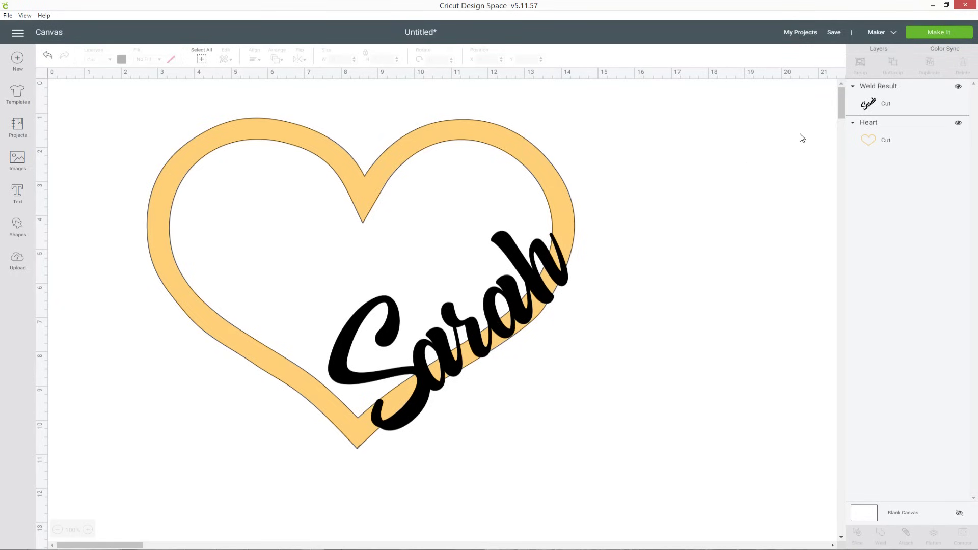
# Select the welded Sarah, undo an accidental enlargement, and reselect it.
pyautogui.click(917, 113)
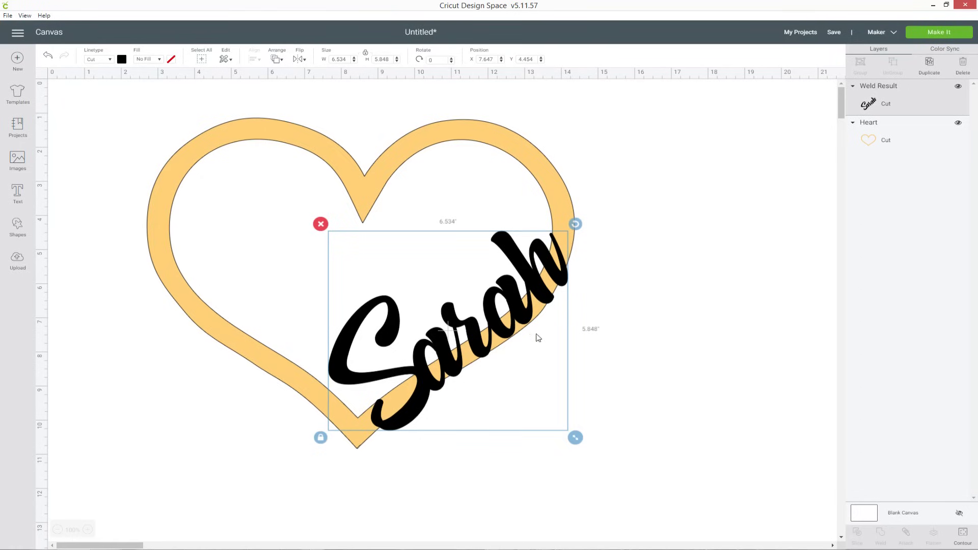
pyautogui.moveTo(575, 437); pyautogui.dragTo(713, 548)
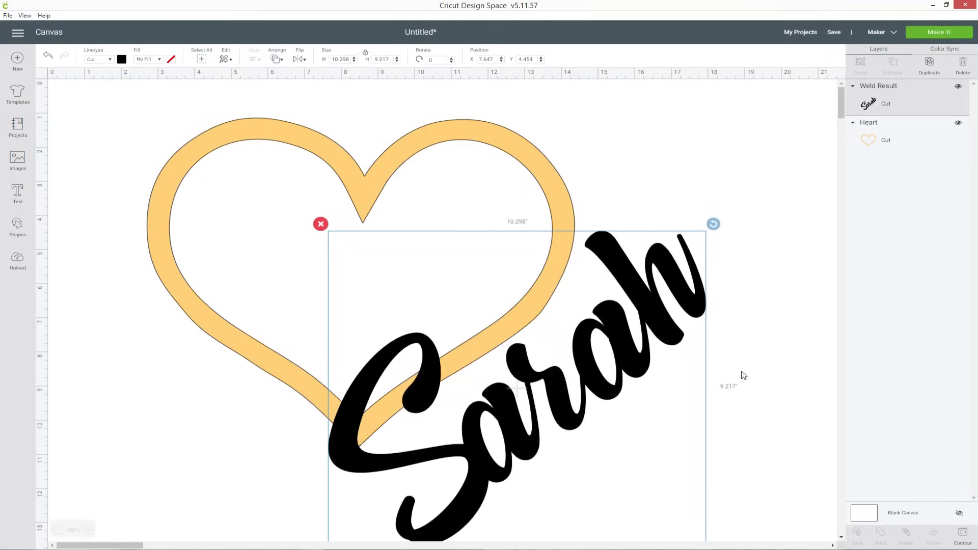
pyautogui.hotkey('ctrl', 'z')
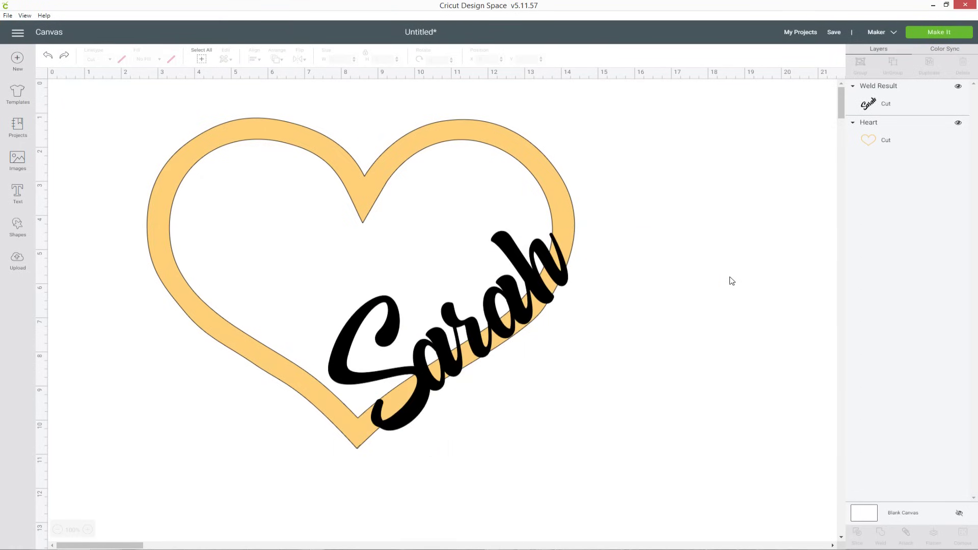
pyautogui.click(897, 112)
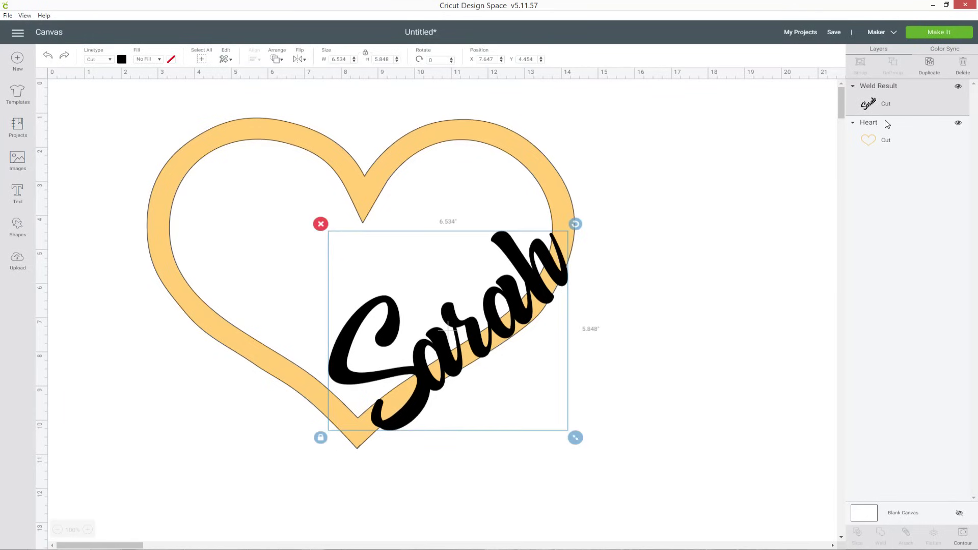
# Duplicate the welded Sarah and center the copy over the original with Align > Center.
pyautogui.rightClick(903, 102)
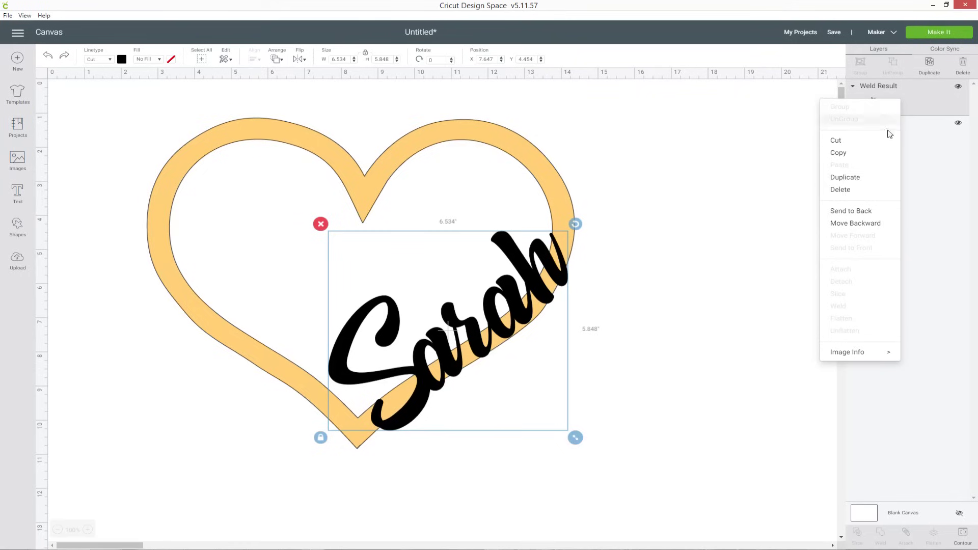
pyautogui.click(872, 181)
pyautogui.moveTo(581, 295); pyautogui.dragTo(563, 278)
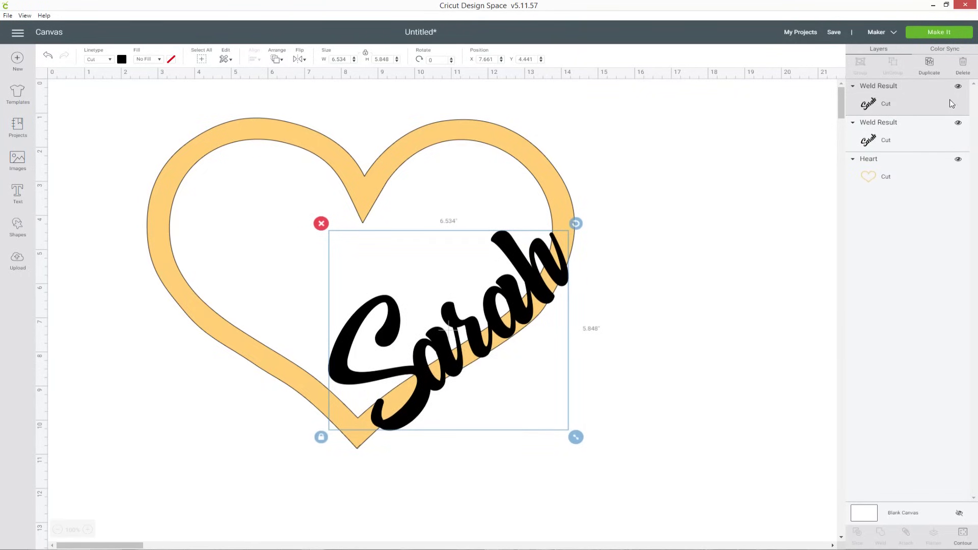
pyautogui.keyDown('shift'); pyautogui.click(916, 134); pyautogui.keyUp('shift')
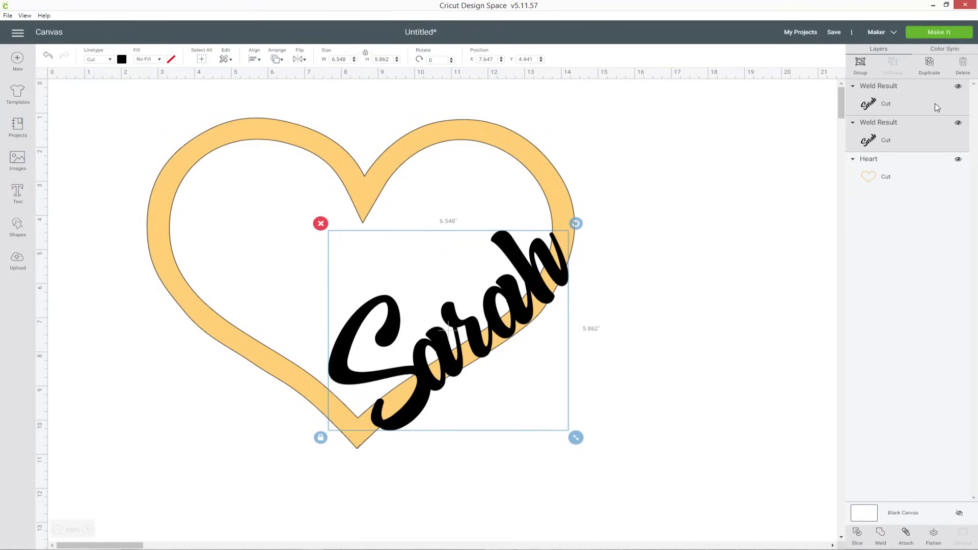
pyautogui.click(254, 59)
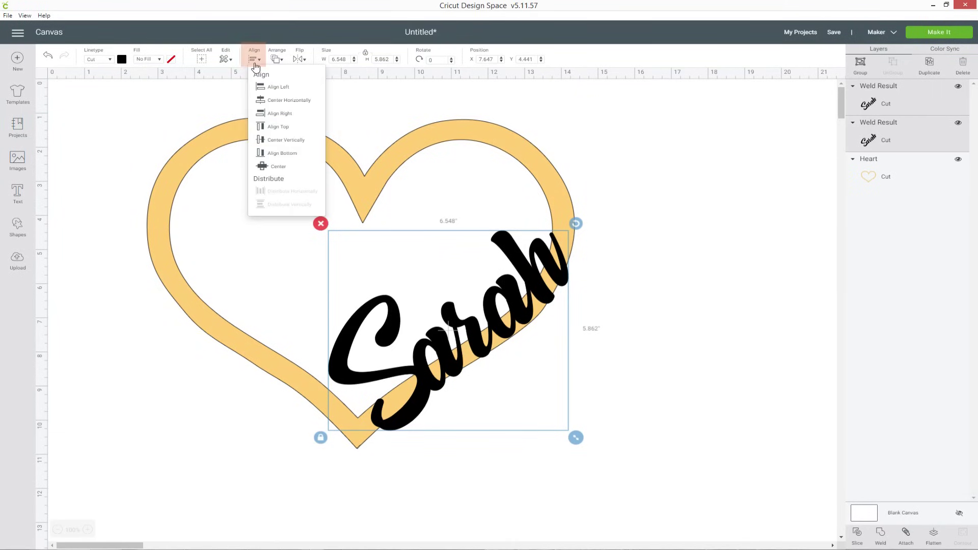
pyautogui.click(292, 170)
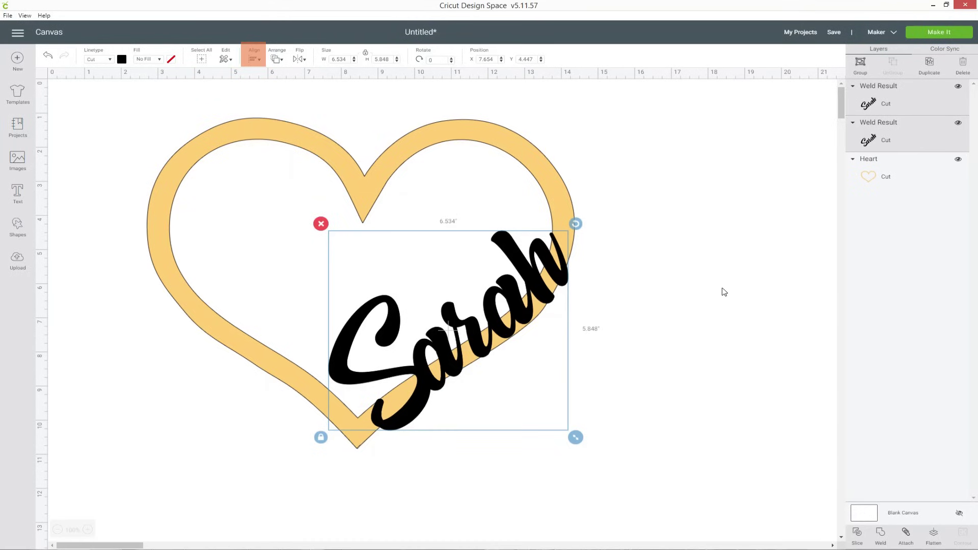
pyautogui.click(724, 292)
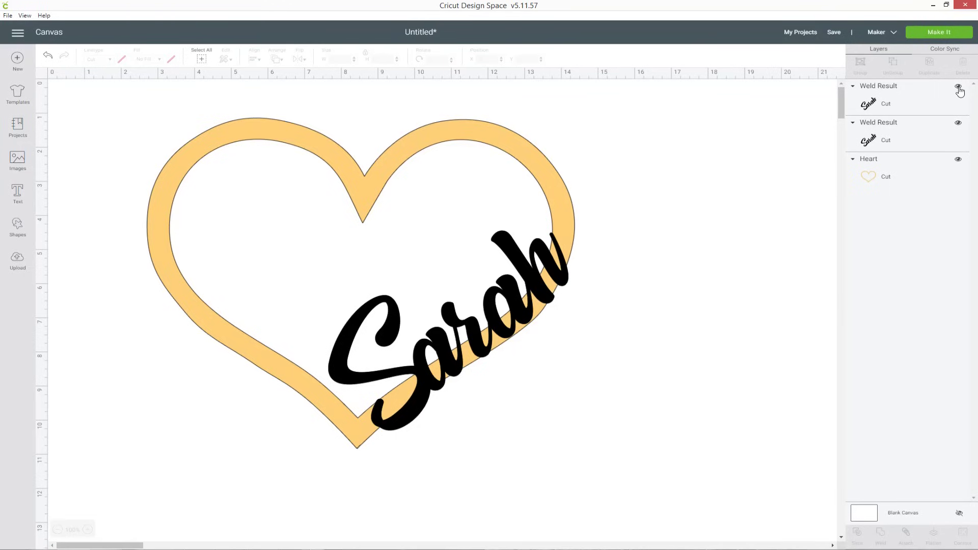
# Hide the top welded Sarah copy, then slice the heart with the visible Sarah copy.
pyautogui.click(960, 87)
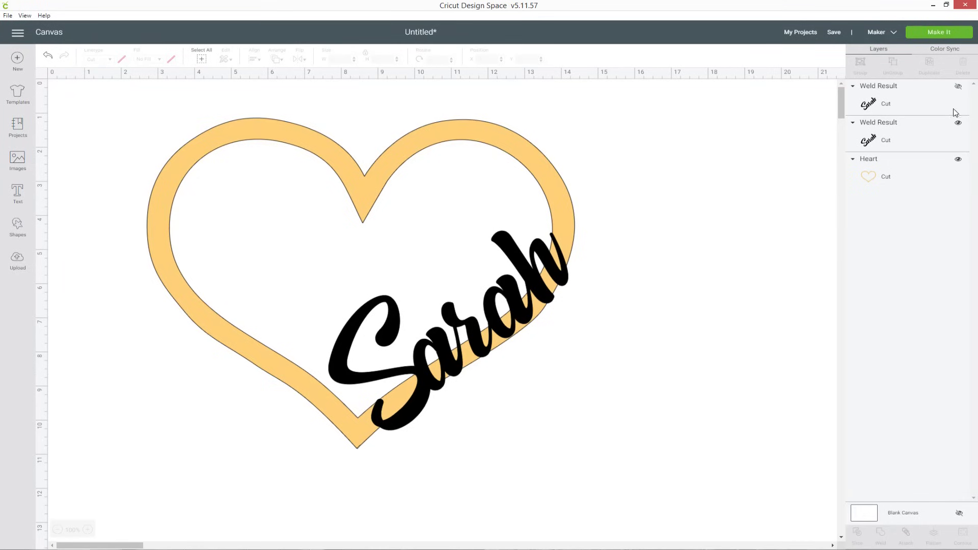
pyautogui.click(911, 142)
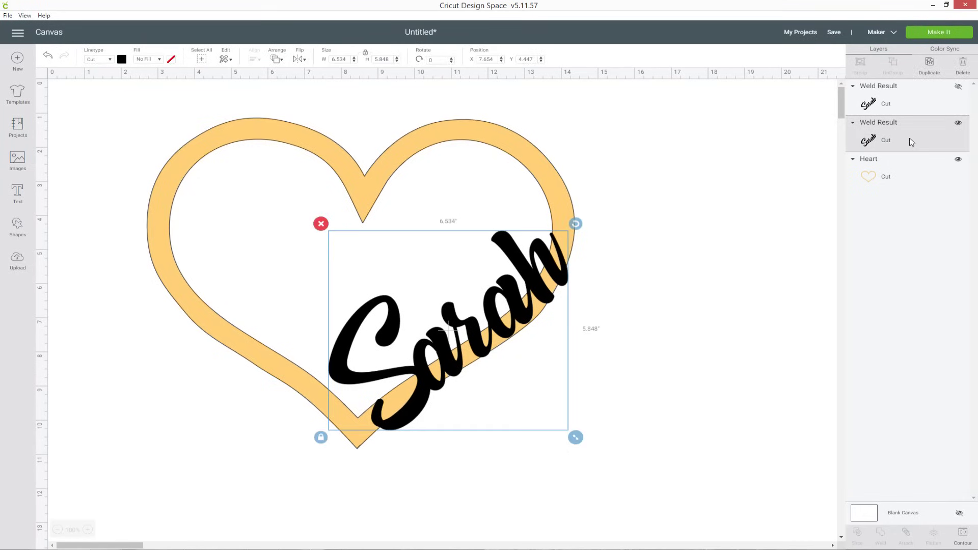
pyautogui.click(906, 176)
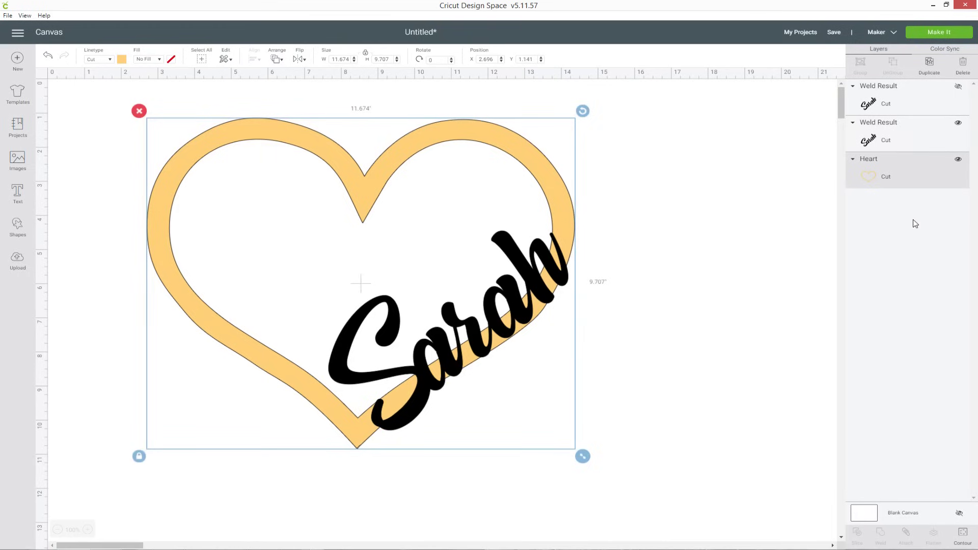
pyautogui.click(925, 143)
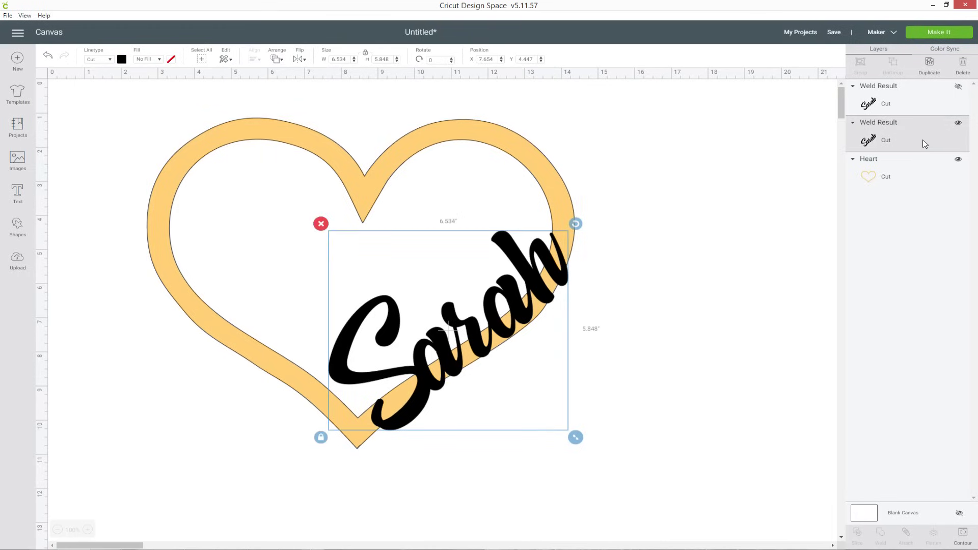
pyautogui.click(915, 176)
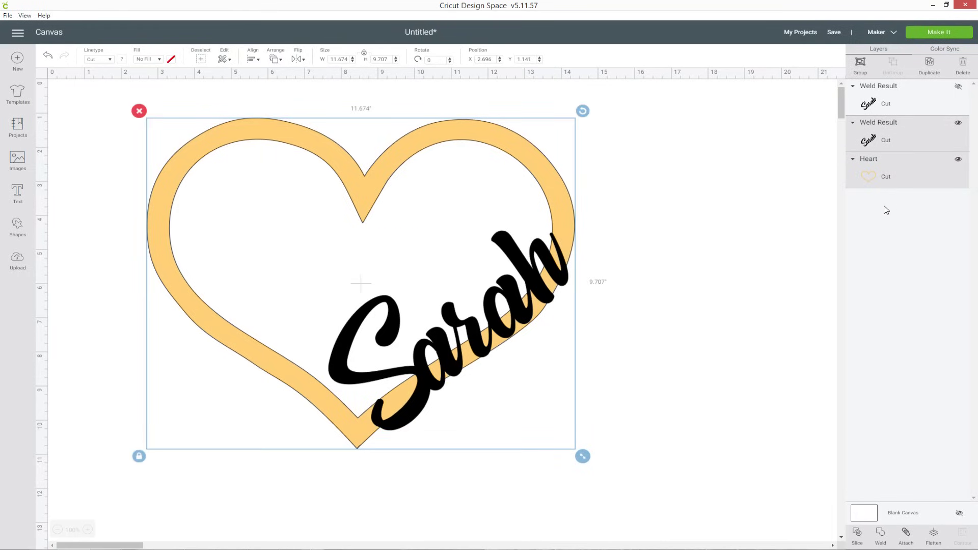
pyautogui.click(858, 542)
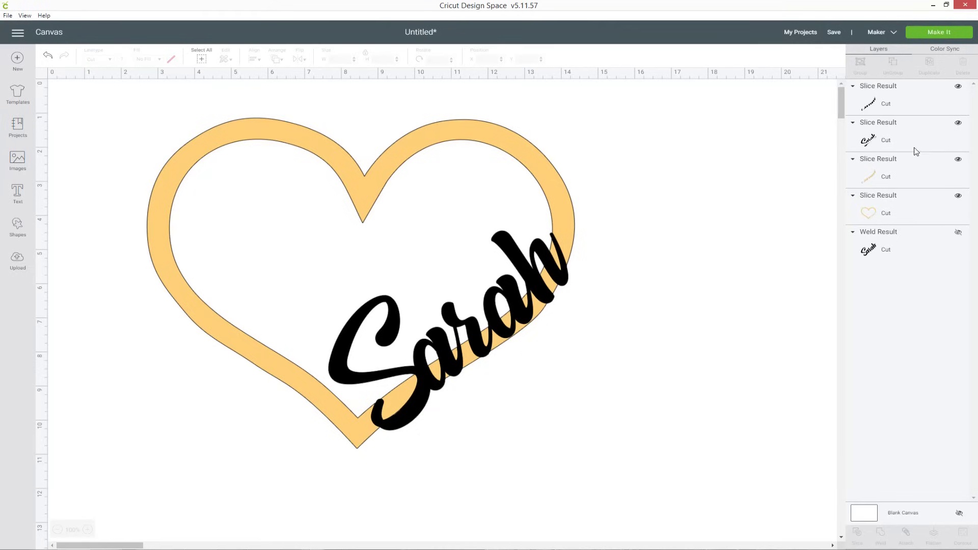
pyautogui.click(926, 98)
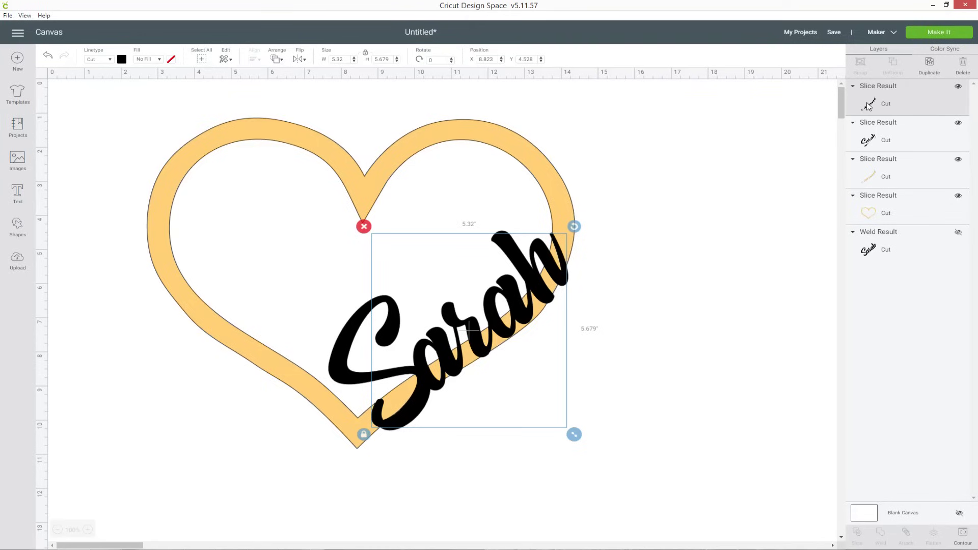
# Delete the top slice piece, the black Sarah piece and the loose script piece, keeping the sliced heart.
pyautogui.rightClick(910, 104)
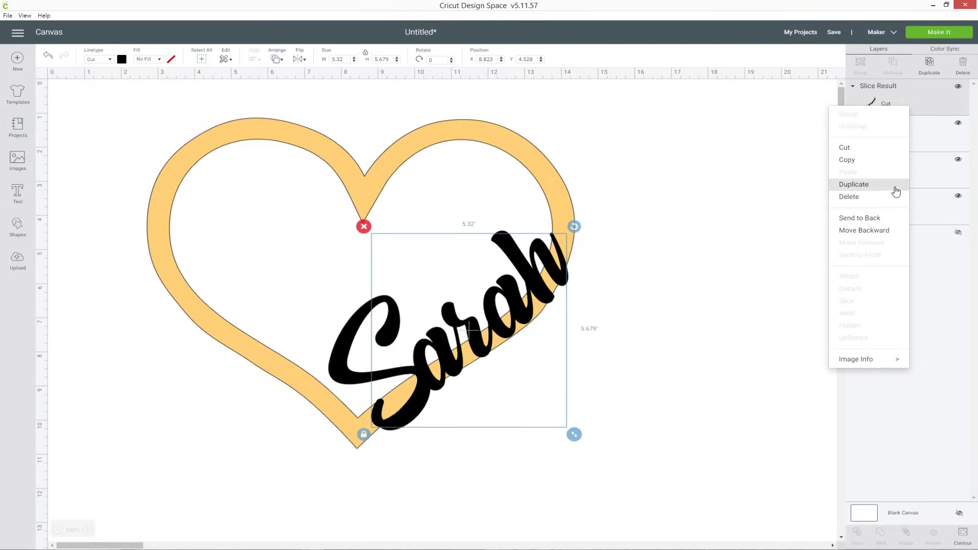
pyautogui.click(893, 197)
pyautogui.rightClick(922, 103)
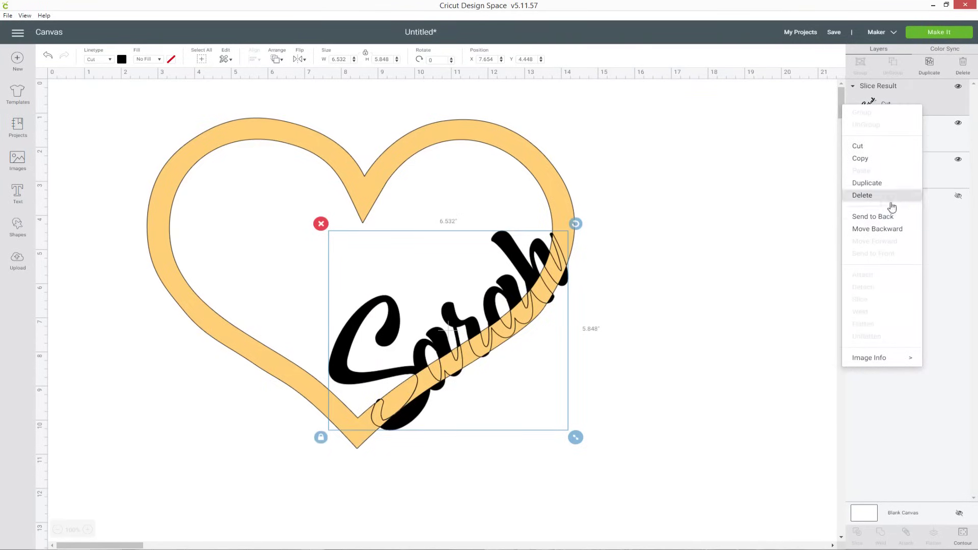
pyautogui.click(891, 197)
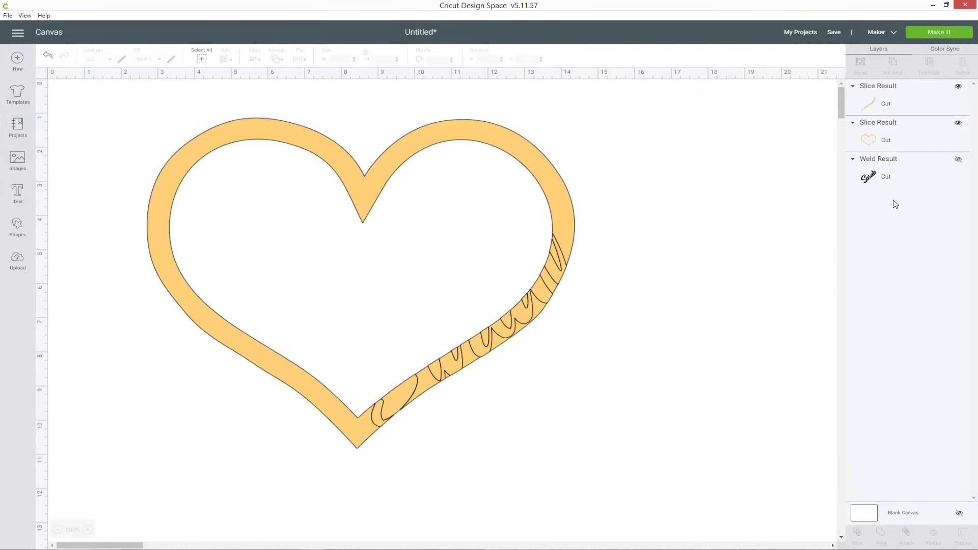
pyautogui.click(926, 107)
pyautogui.moveTo(557, 312); pyautogui.dragTo(703, 299)
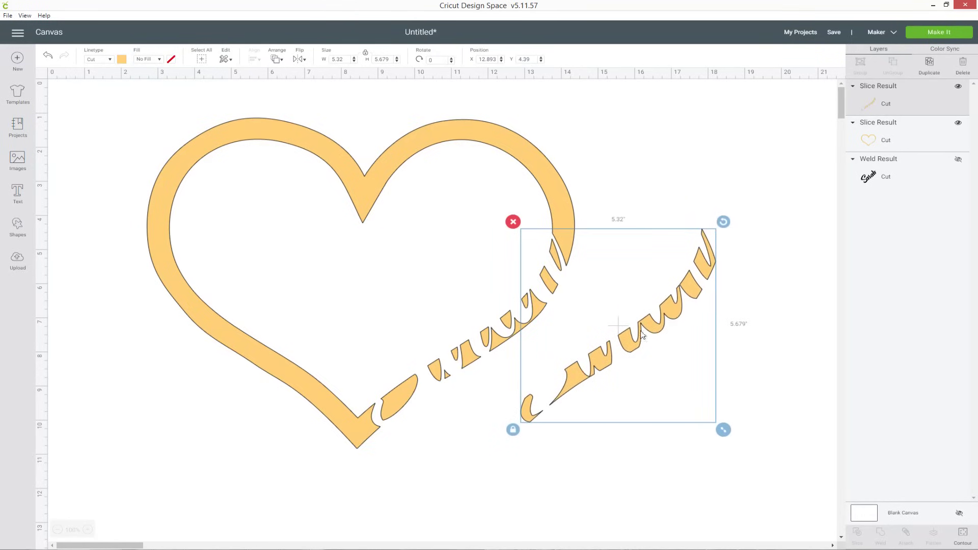
pyautogui.rightClick(919, 107)
pyautogui.click(887, 200)
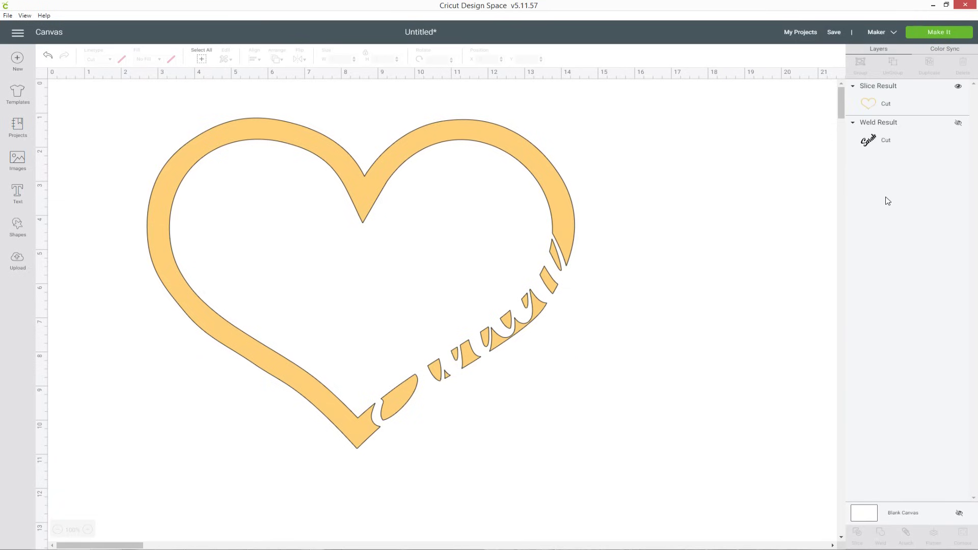
pyautogui.click(930, 105)
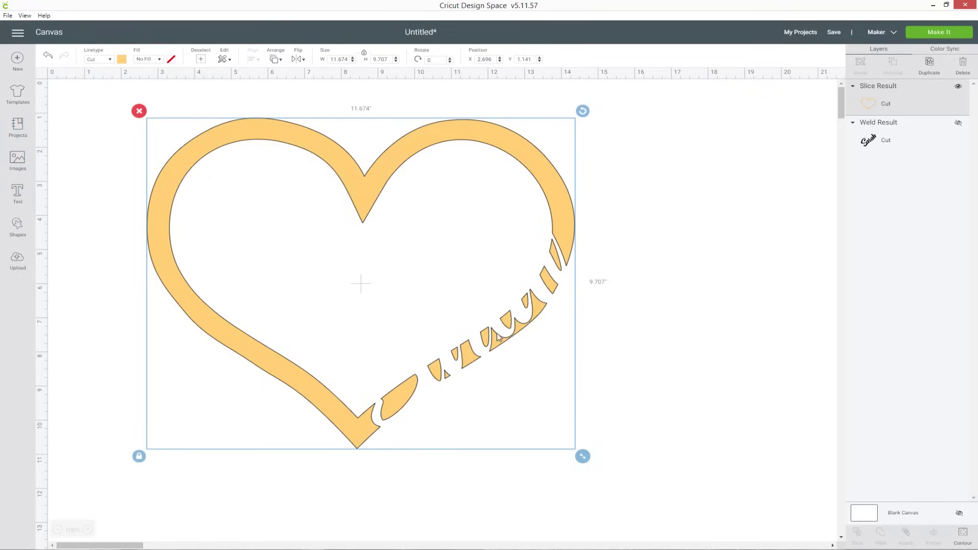
# Unhide the welded Sarah copy and select the sliced heart layer.
pyautogui.click(959, 124)
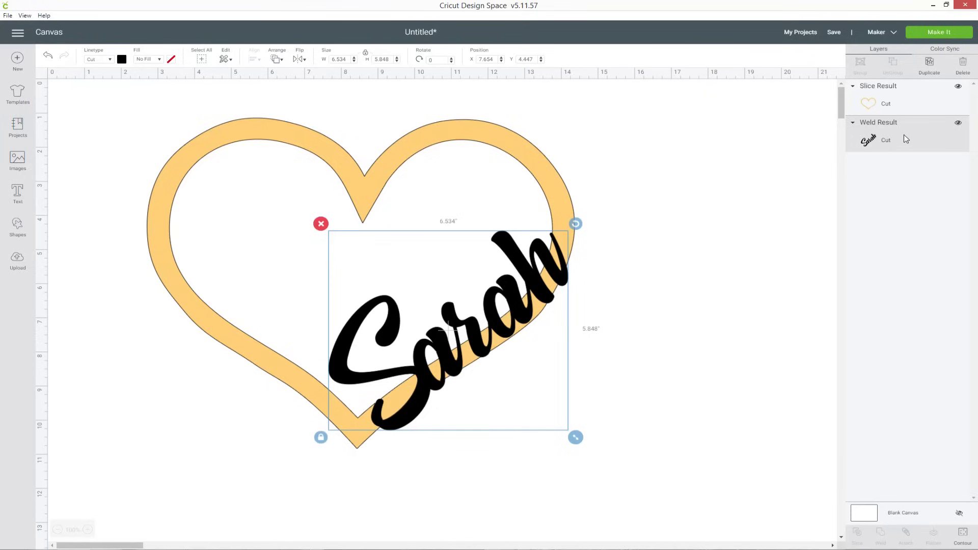
pyautogui.click(924, 107)
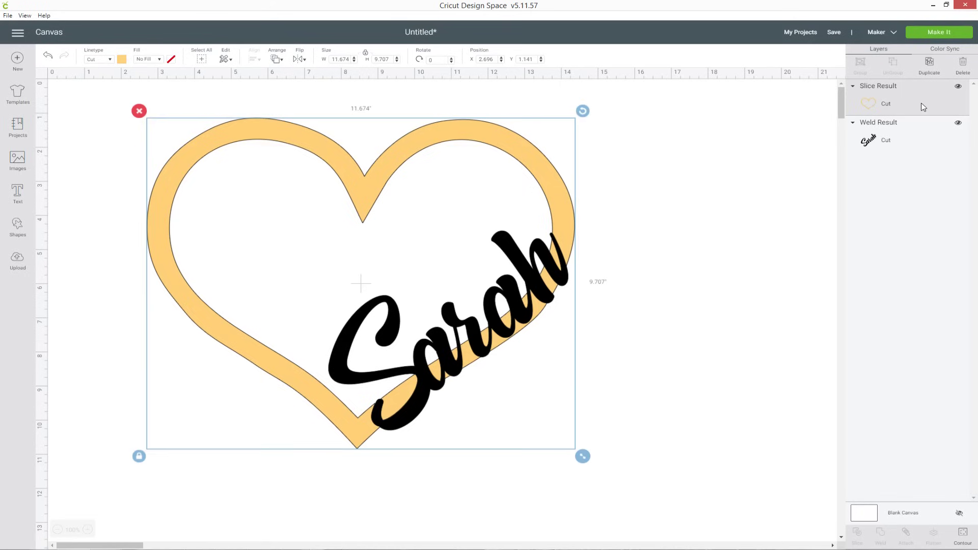
# Open Contour for the sliced heart and zoom into its preview.
pyautogui.click(968, 543)
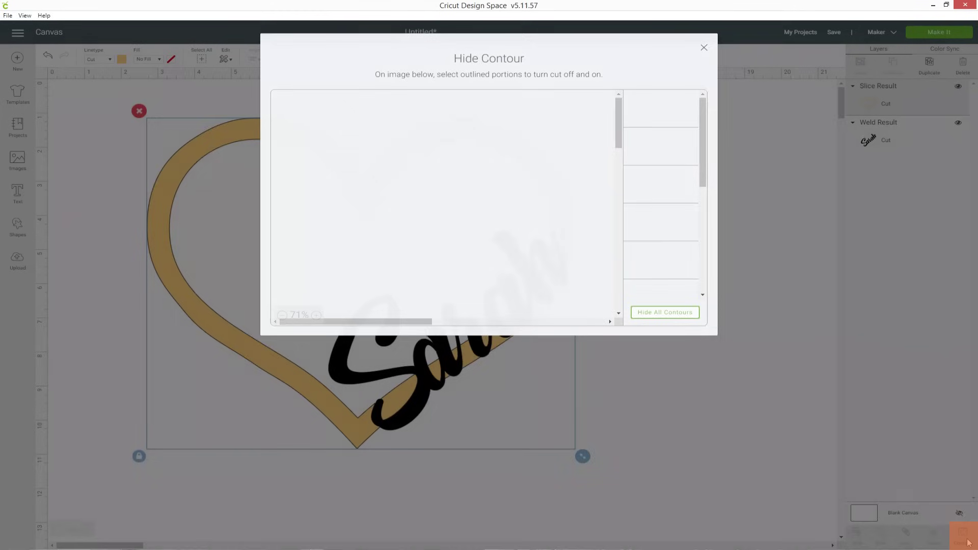
pyautogui.click(321, 317)
pyautogui.click(321, 317)
pyautogui.click(321, 317)
pyautogui.scroll(-3, 426, 262)
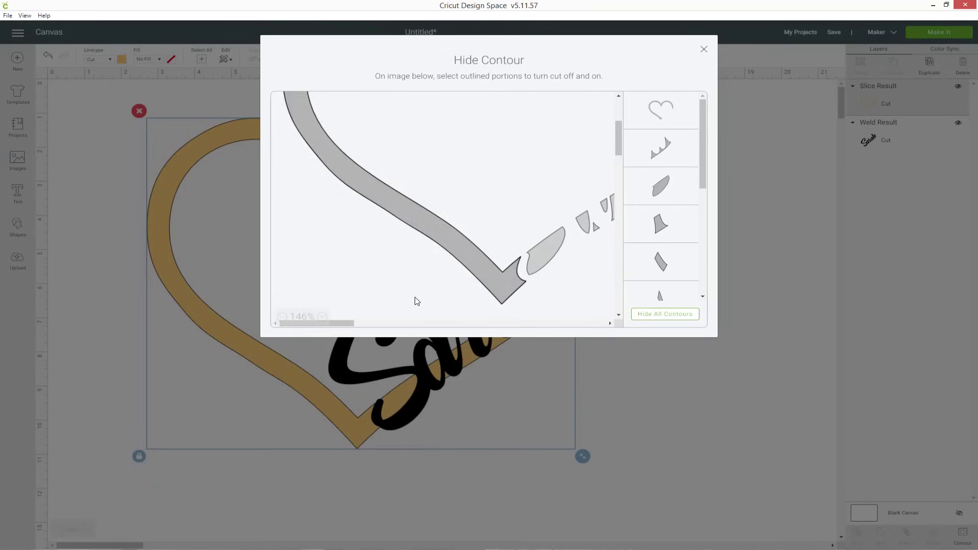
pyautogui.moveTo(356, 328); pyautogui.dragTo(392, 326)
pyautogui.scroll(2, 443, 237)
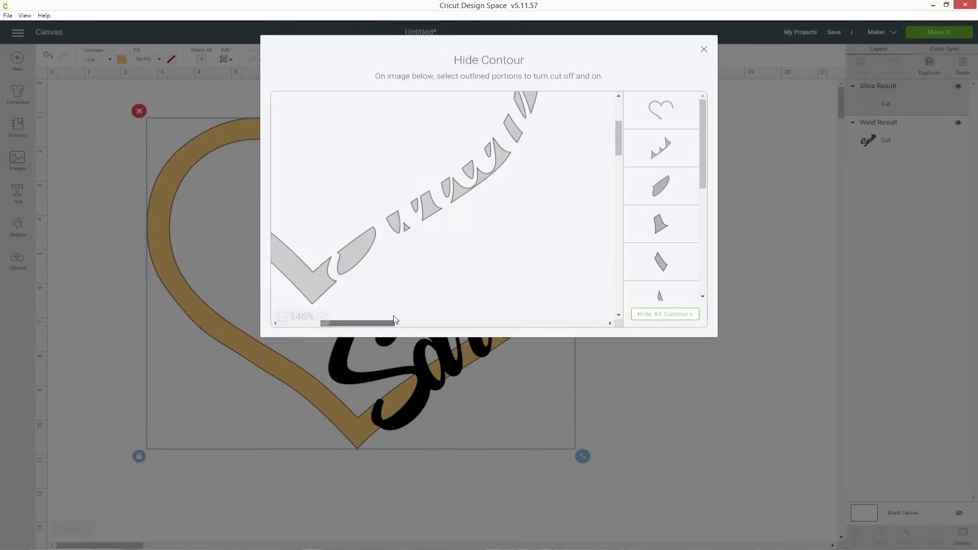
# Hide the cut lines of the nine small letter fragments inside the heart.
pyautogui.click(360, 295)
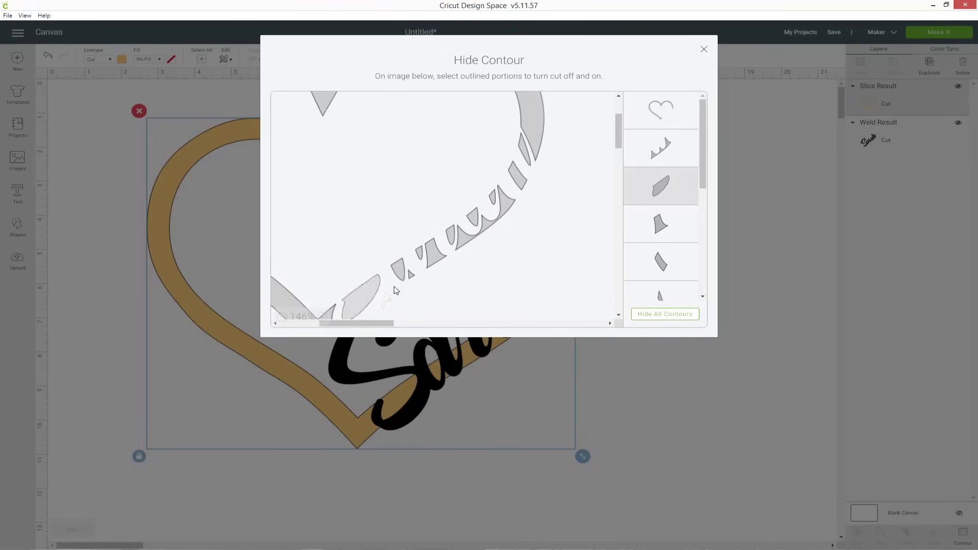
pyautogui.click(398, 270)
pyautogui.click(418, 252)
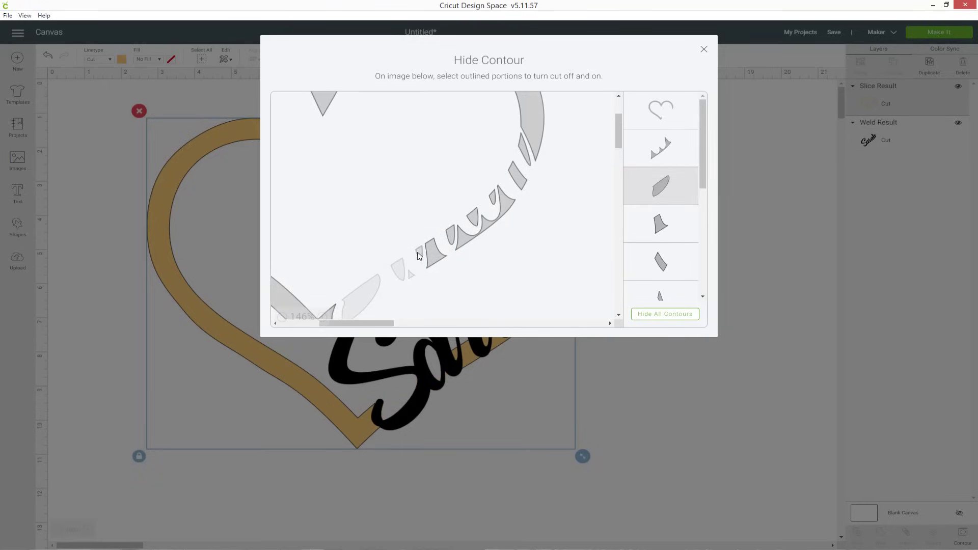
pyautogui.click(436, 252)
pyautogui.click(450, 235)
pyautogui.click(467, 237)
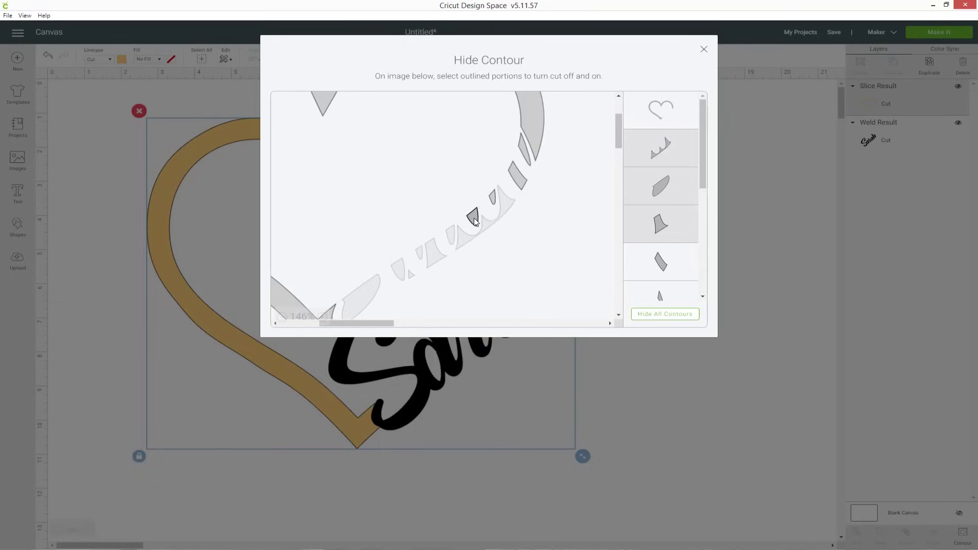
pyautogui.click(493, 197)
pyautogui.click(521, 164)
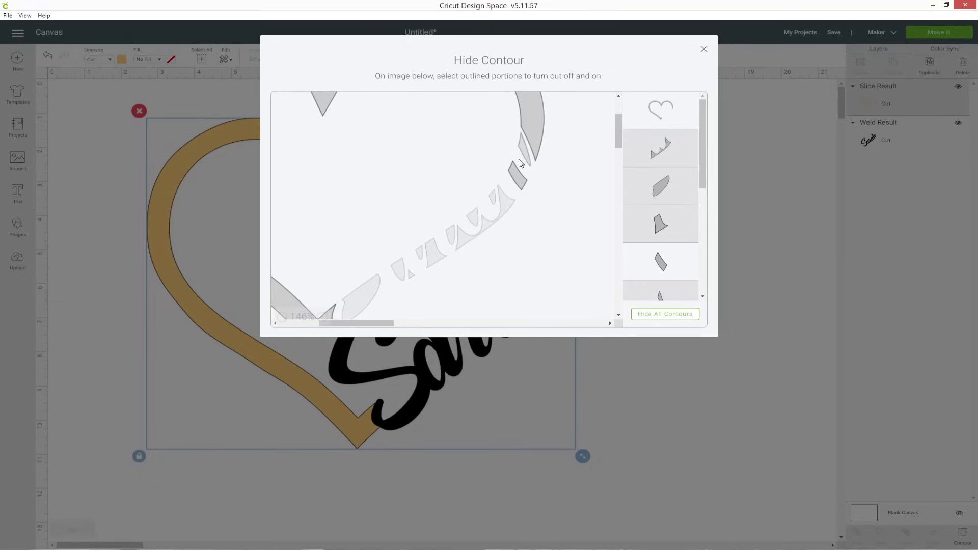
pyautogui.click(518, 184)
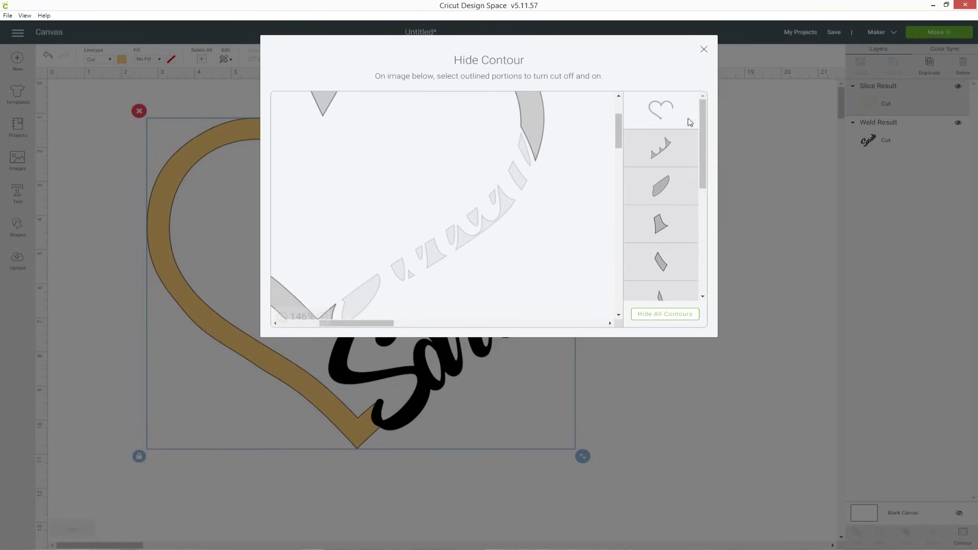
pyautogui.click(705, 50)
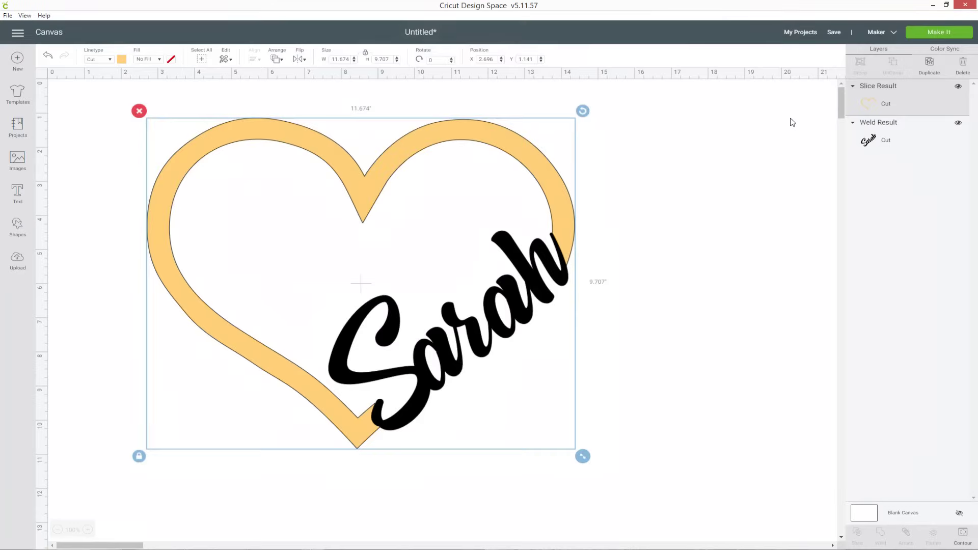
# Change the heart outline's linetype colour from yellow to black.
pyautogui.click(792, 123)
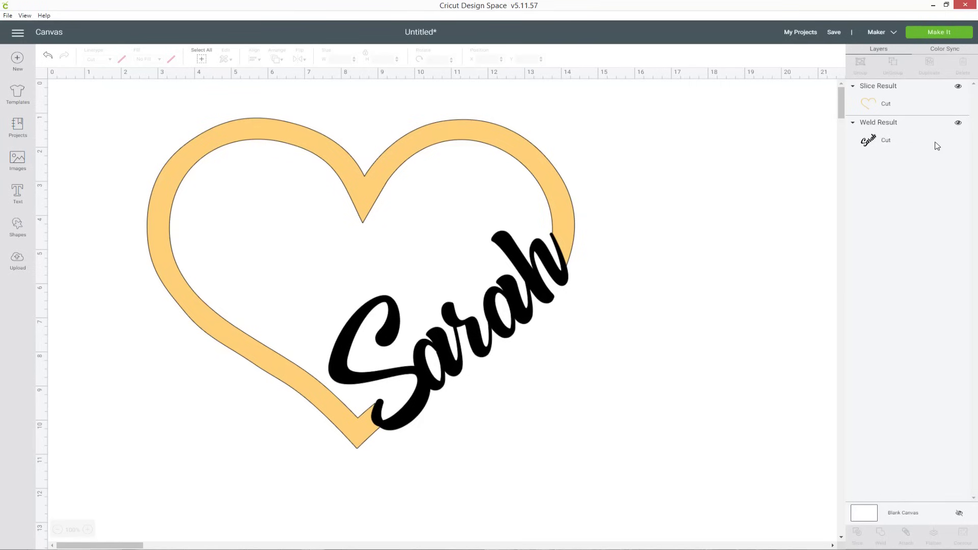
pyautogui.click(926, 115)
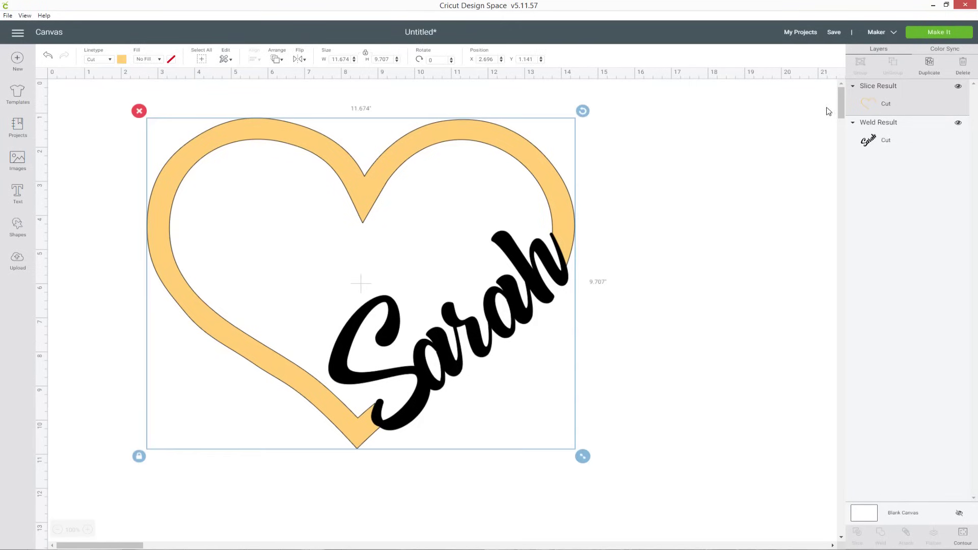
pyautogui.click(122, 59)
pyautogui.click(132, 93)
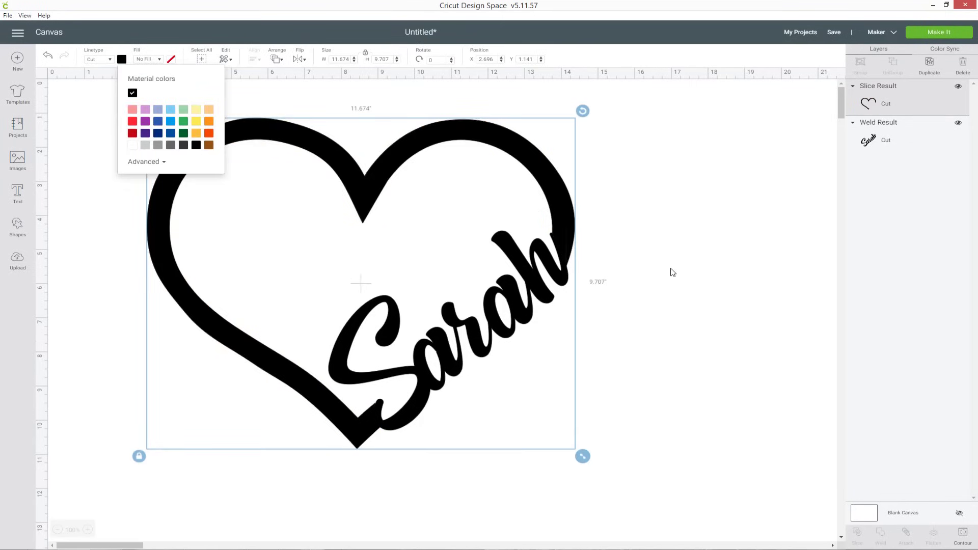
pyautogui.click(680, 271)
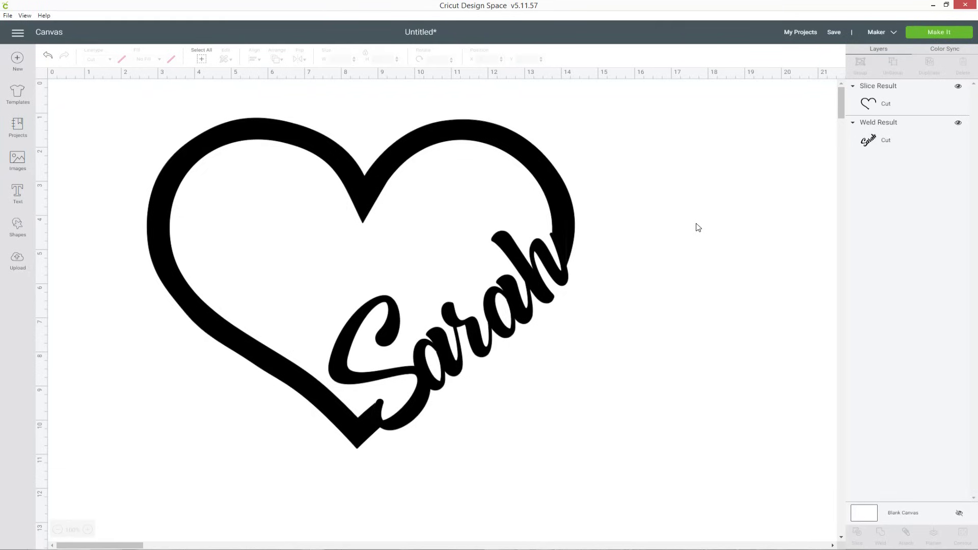
# Zoom in where Sarah's S meets the heart and place a square over it.
pyautogui.click(88, 529)
pyautogui.click(87, 530)
pyautogui.scroll(-3, 581, 382)
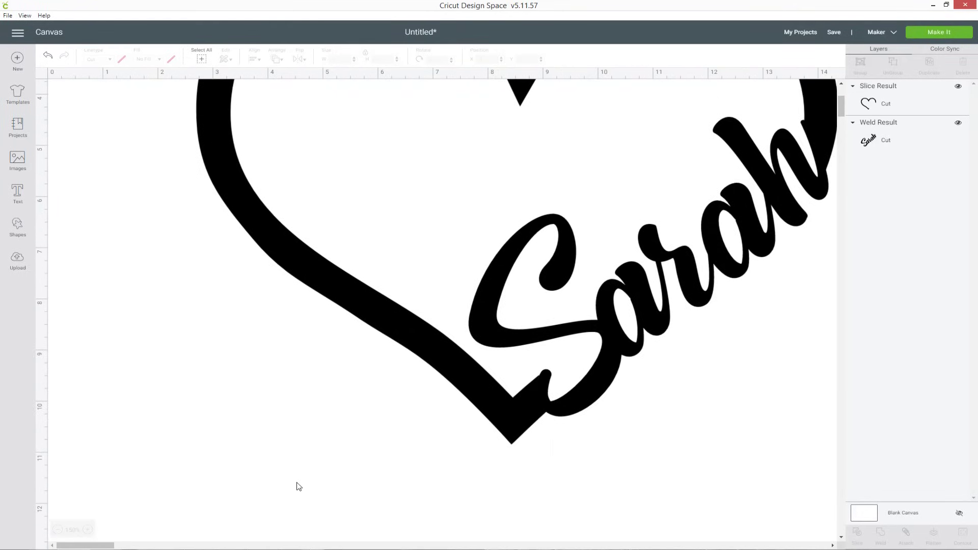
pyautogui.click(88, 530)
pyautogui.scroll(-2, 349, 502)
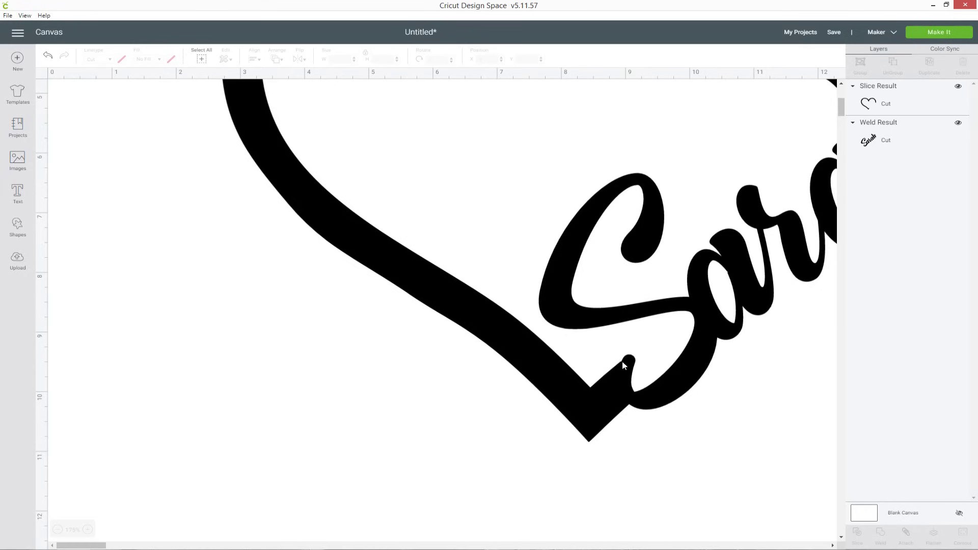
pyautogui.click(88, 530)
pyautogui.click(87, 530)
pyautogui.scroll(-3, 382, 479)
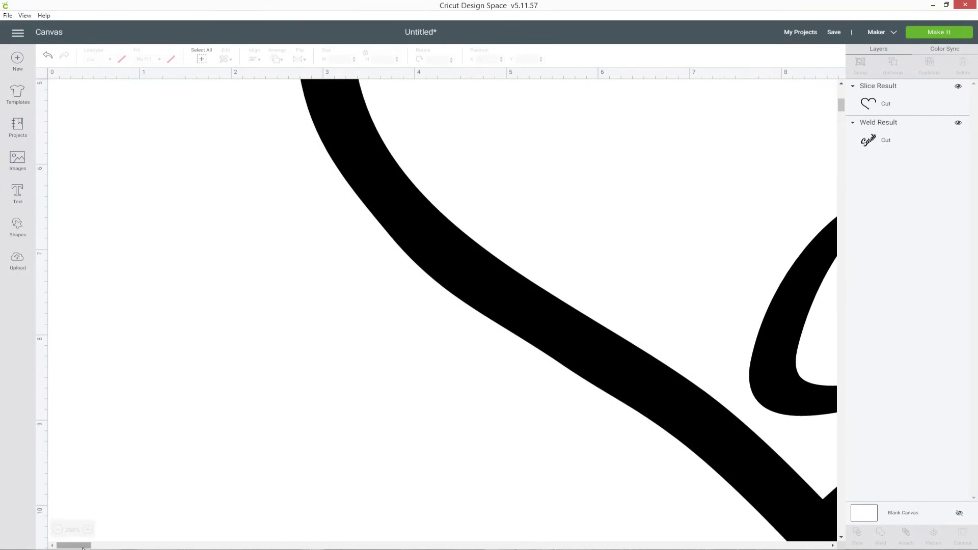
pyautogui.moveTo(82, 546); pyautogui.dragTo(108, 548)
pyautogui.scroll(-2, 229, 438)
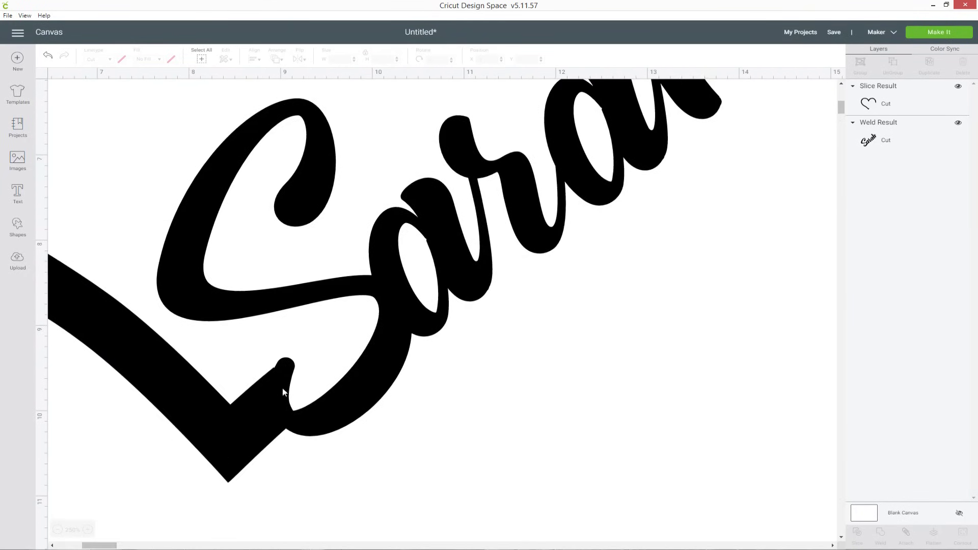
pyautogui.click(18, 227)
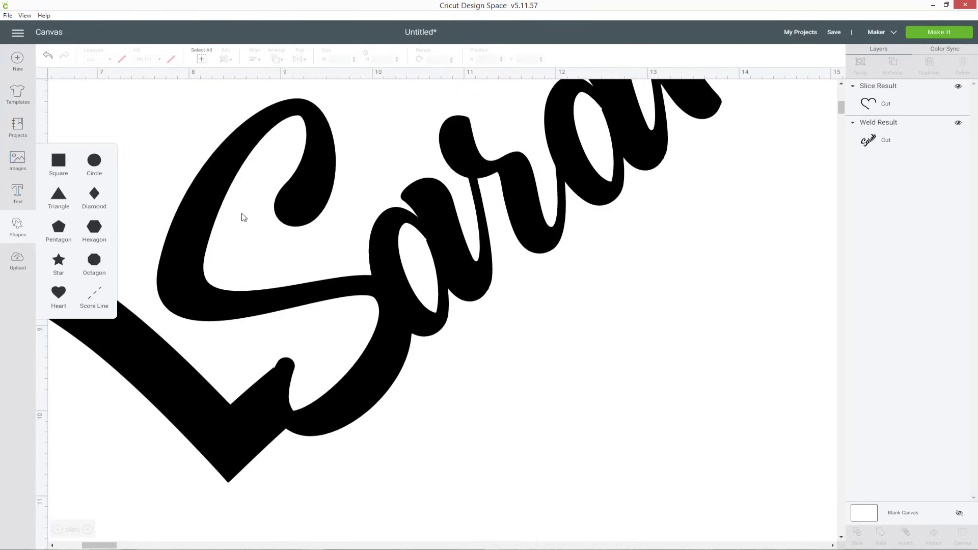
pyautogui.click(59, 163)
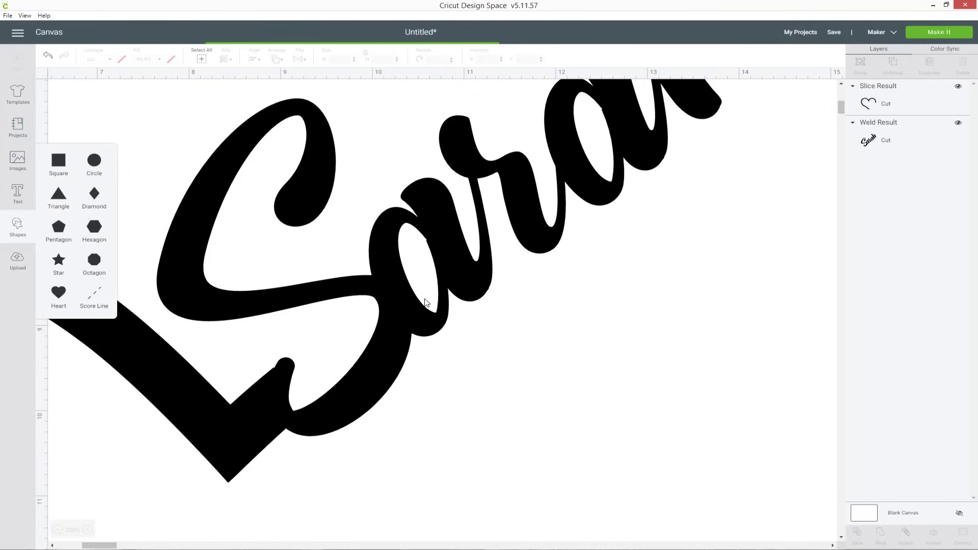
pyautogui.moveTo(348, 315); pyautogui.dragTo(541, 282)
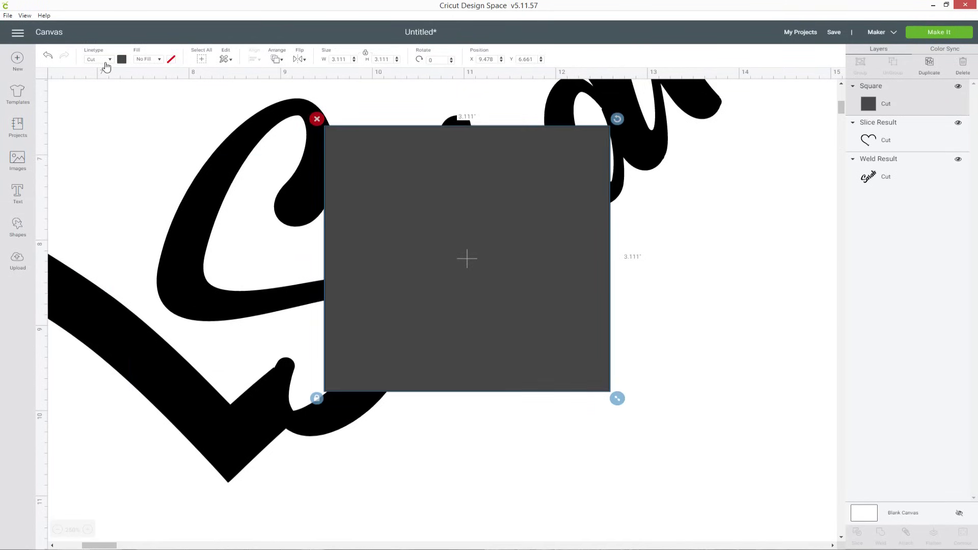
# Colour the square light peach, unlock proportions and squash it into a thin bar.
pyautogui.click(123, 60)
pyautogui.click(209, 109)
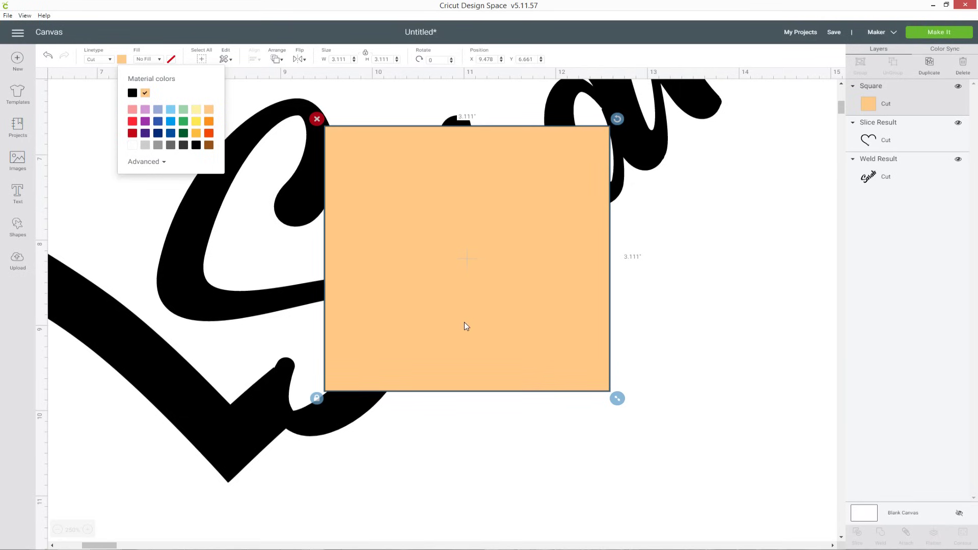
pyautogui.click(317, 399)
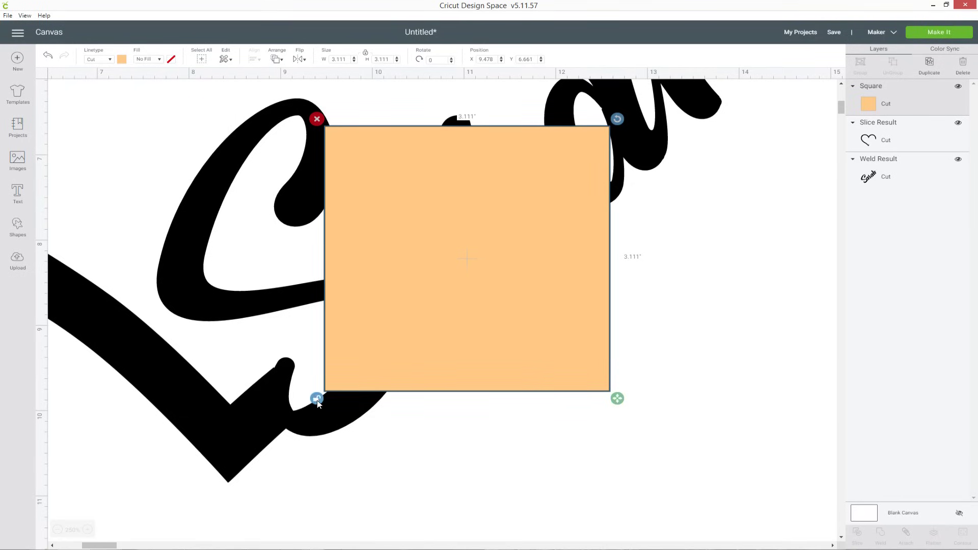
pyautogui.moveTo(617, 399)
pyautogui.mouseDown()
pyautogui.moveTo(502, 240)
pyautogui.moveTo(380, 164)
pyautogui.moveTo(376, 136)
pyautogui.moveTo(399, 143)
pyautogui.moveTo(264, 372)
pyautogui.moveTo(277, 350)
pyautogui.moveTo(258, 335)
pyautogui.moveTo(279, 356)
pyautogui.moveTo(263, 362)
pyautogui.moveTo(299, 344)
pyautogui.mouseUp()
# Slice the thin peach bar's shape out of Sarah.
pyautogui.click(497, 390)
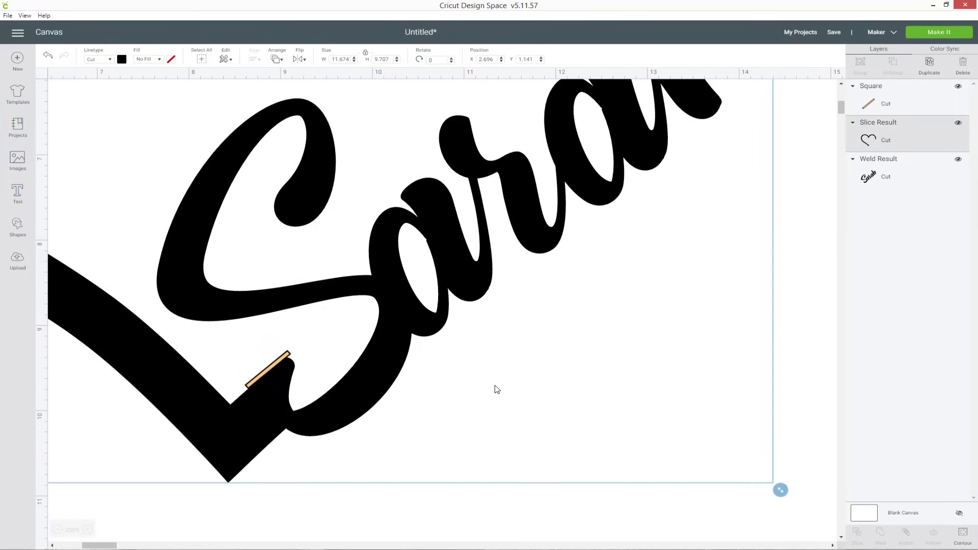
pyautogui.click(284, 353)
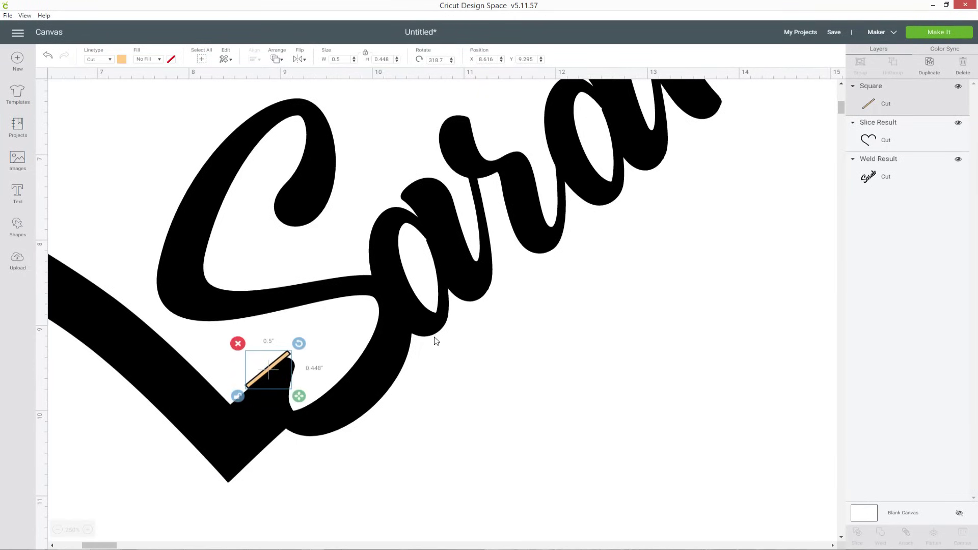
pyautogui.click(900, 177)
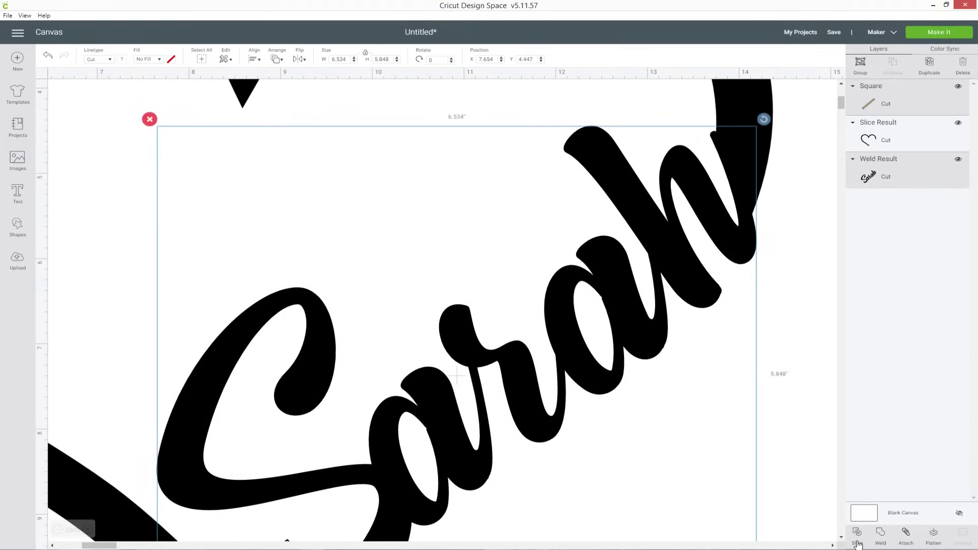
pyautogui.click(925, 101)
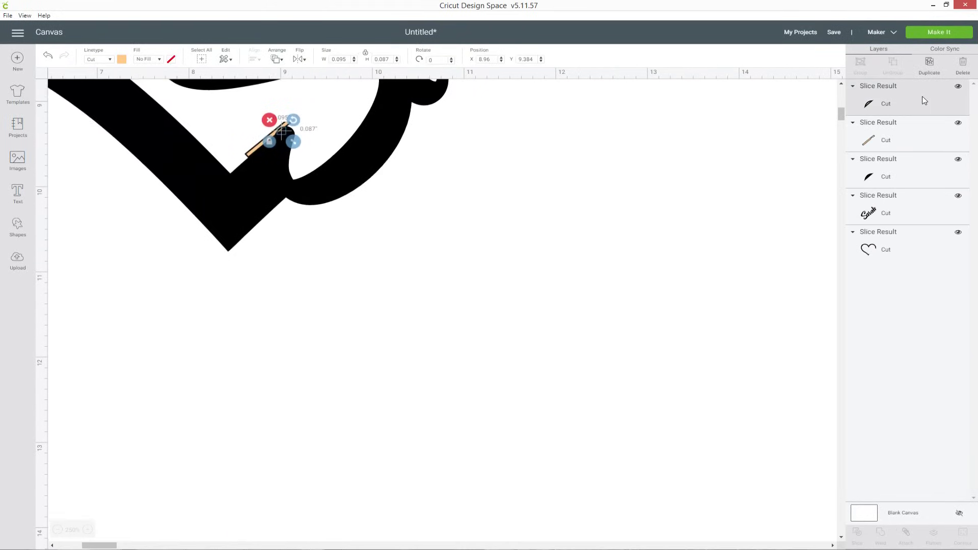
# Delete the three leftover slice pieces, leaving only the Sarah and heart shapes.
pyautogui.press('Delete')
pyautogui.click(909, 104)
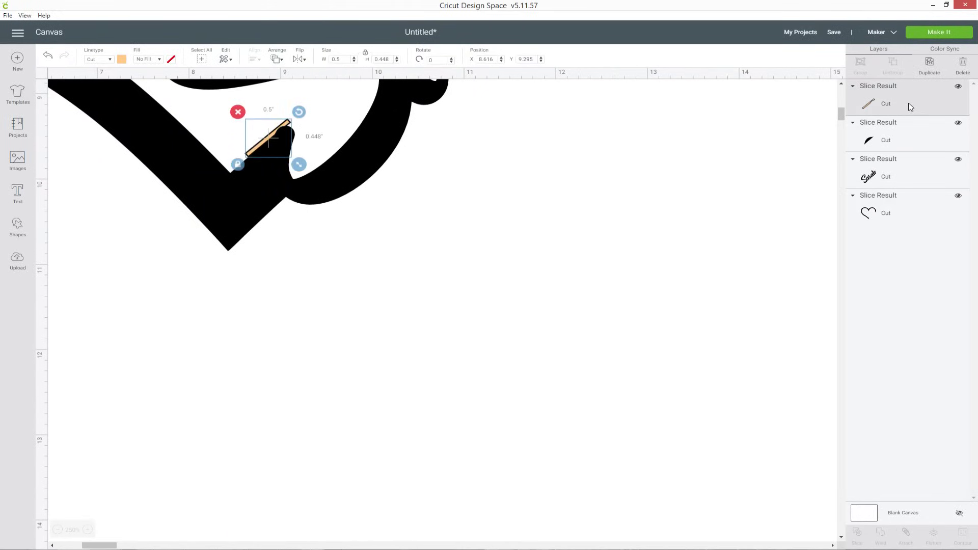
pyautogui.press('Delete')
pyautogui.click(906, 105)
pyautogui.press('Delete')
pyautogui.scroll(5, 596, 282)
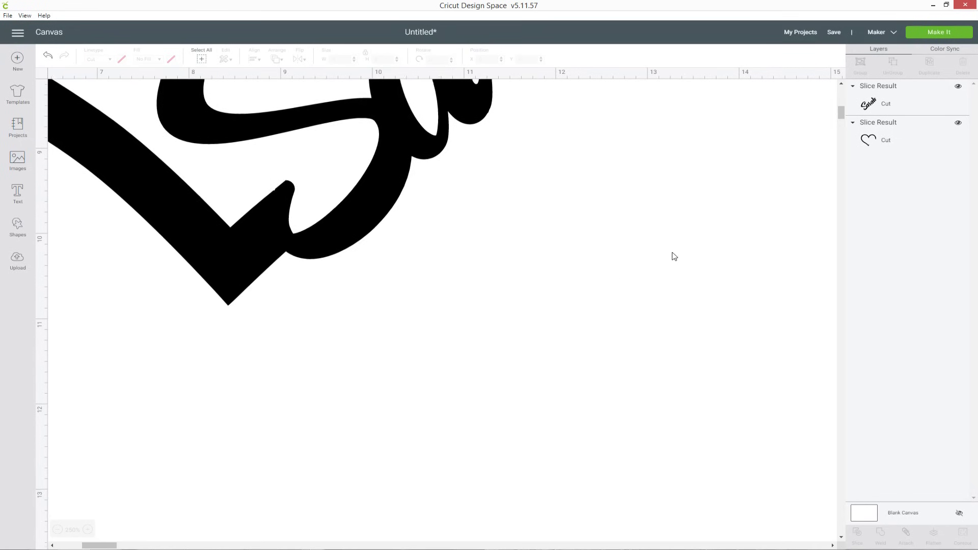
pyautogui.click(917, 111)
pyautogui.scroll(-3, 350, 397)
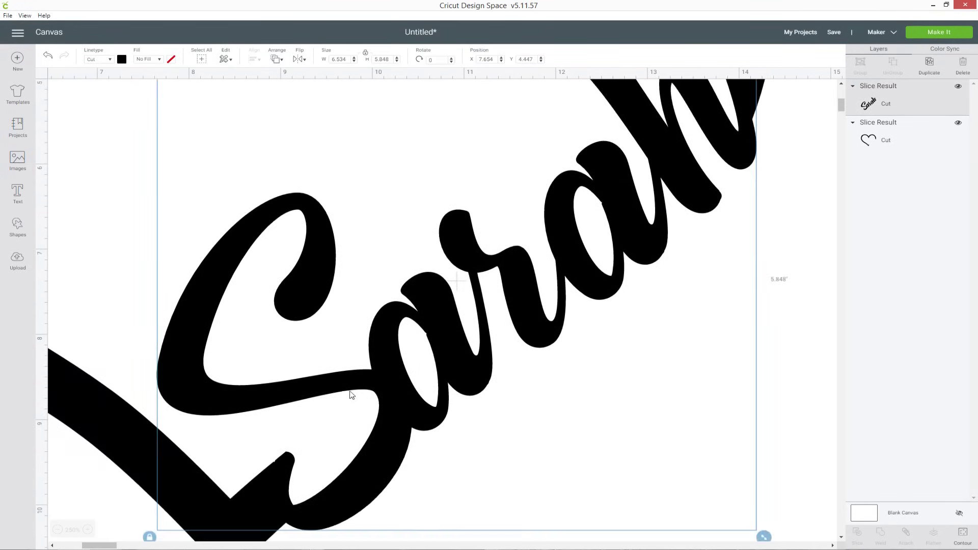
pyautogui.click(86, 489)
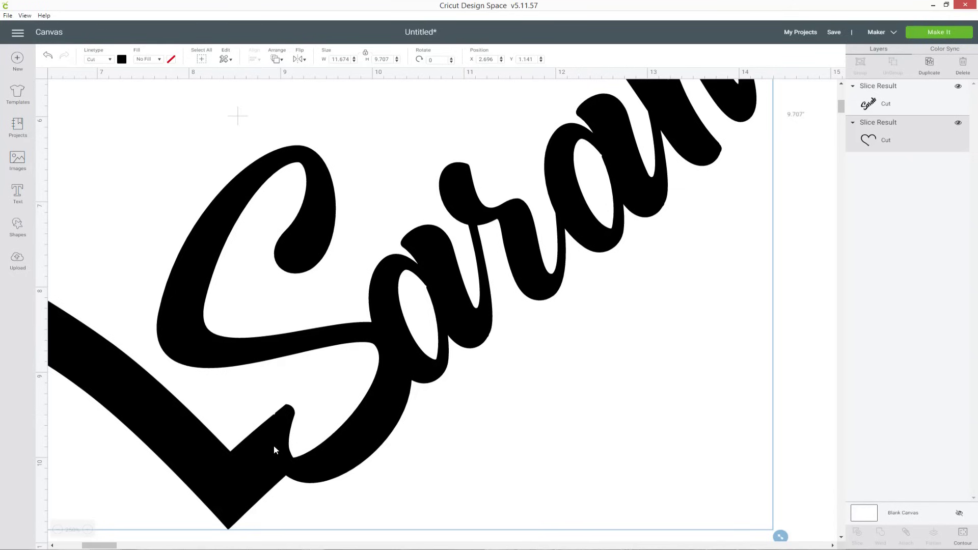
pyautogui.scroll(5, 420, 403)
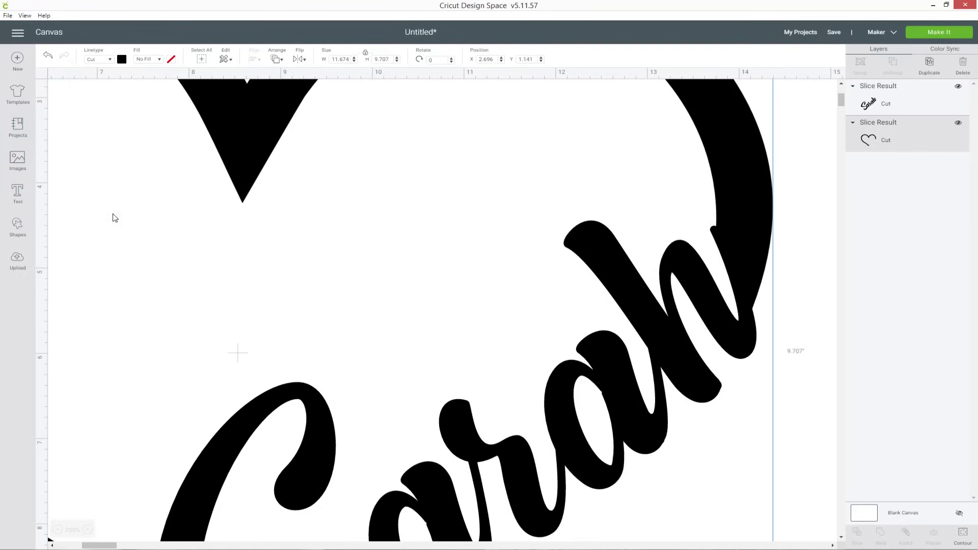
# Weld the heart and Sarah Slice Results into one Weld Result, about 11.674 by 9.707 inches.
pyautogui.click(58, 530)
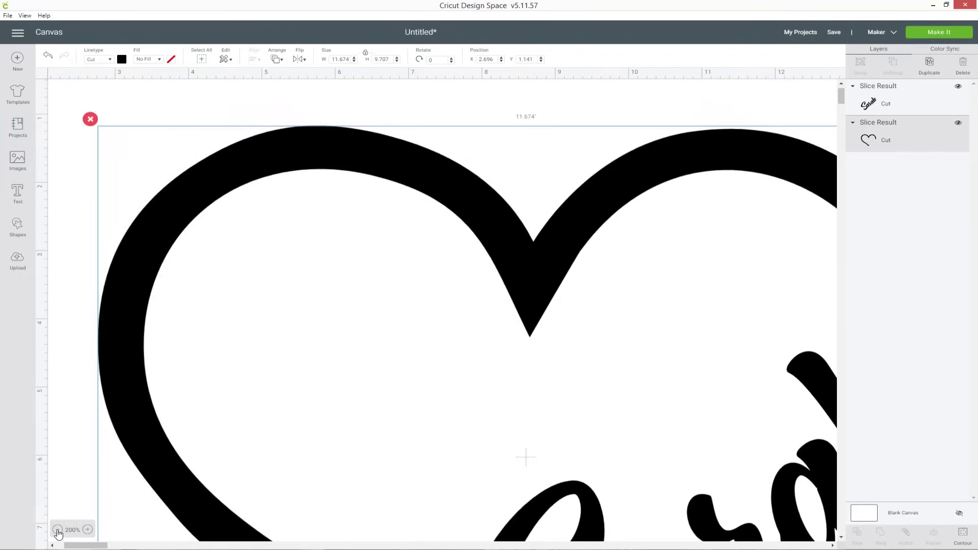
pyautogui.click(57, 530)
pyautogui.click(58, 530)
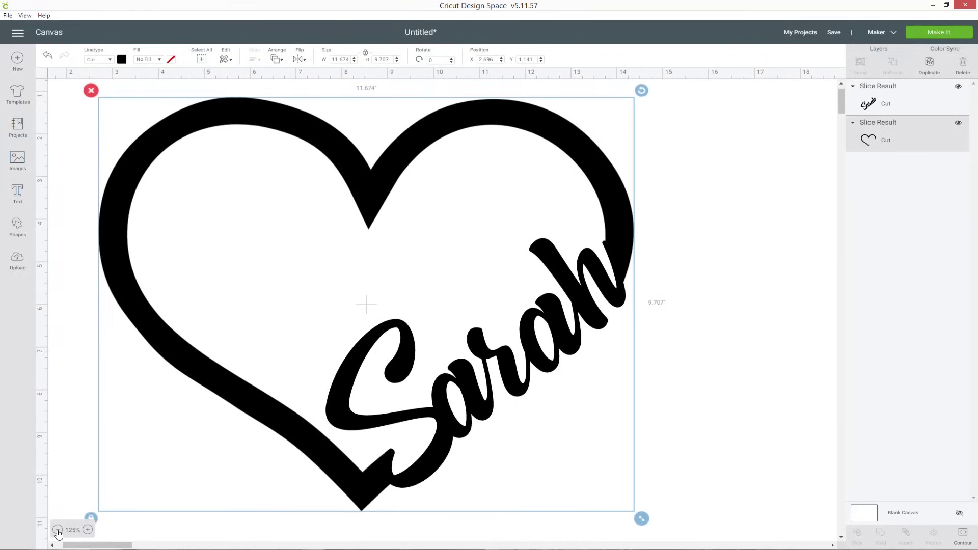
pyautogui.click(58, 530)
pyautogui.click(57, 530)
pyautogui.moveTo(87, 546); pyautogui.dragTo(76, 547)
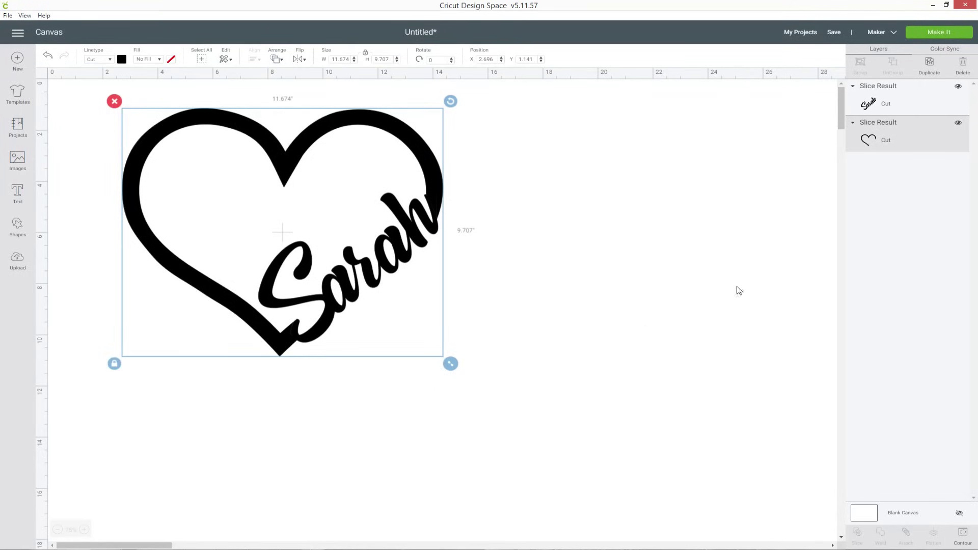
pyautogui.keyDown('shift'); pyautogui.click(919, 103); pyautogui.keyUp('shift')
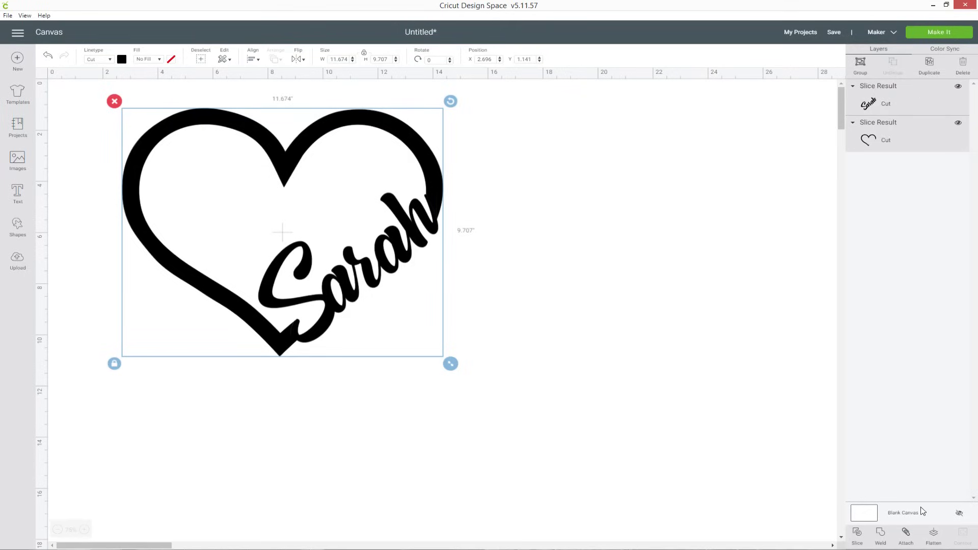
pyautogui.click(884, 534)
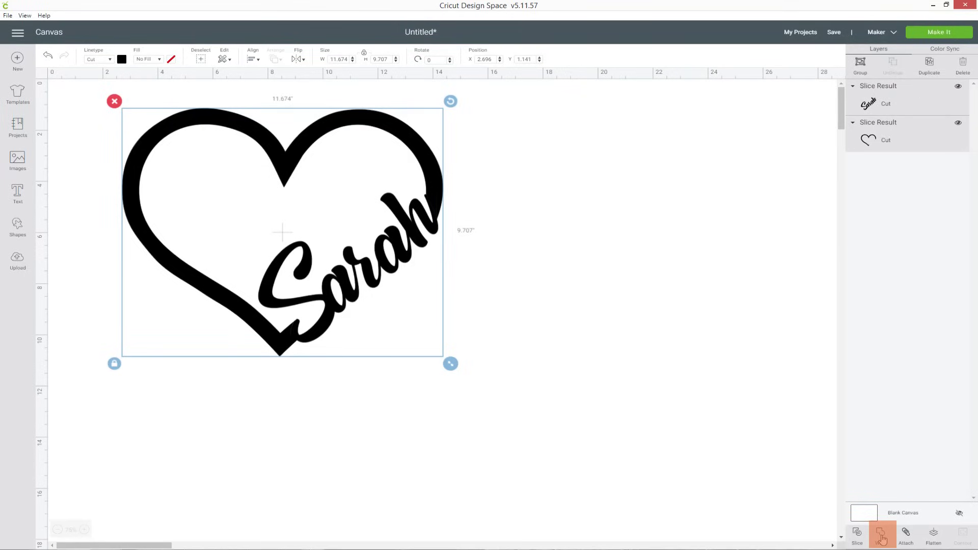
pyautogui.click(414, 229)
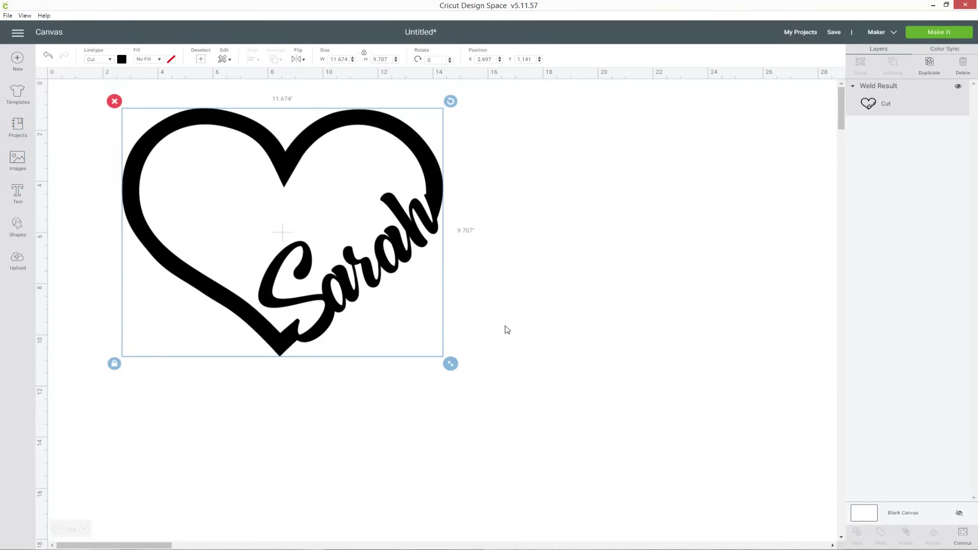
# Resize the welded design to 8 inches wide (8 × 6.652) and send it to Make It.
pyautogui.moveTo(423, 232)
pyautogui.mouseDown()
pyautogui.moveTo(427, 248)
pyautogui.moveTo(407, 244)
pyautogui.moveTo(426, 237)
pyautogui.mouseUp()
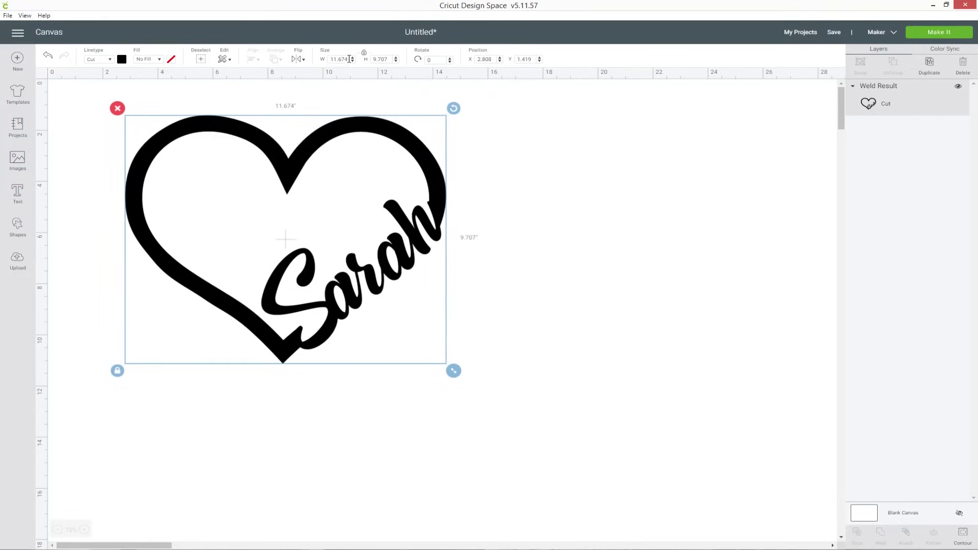
pyautogui.click(343, 60)
pyautogui.press('BackSpace')
pyautogui.press('Return')
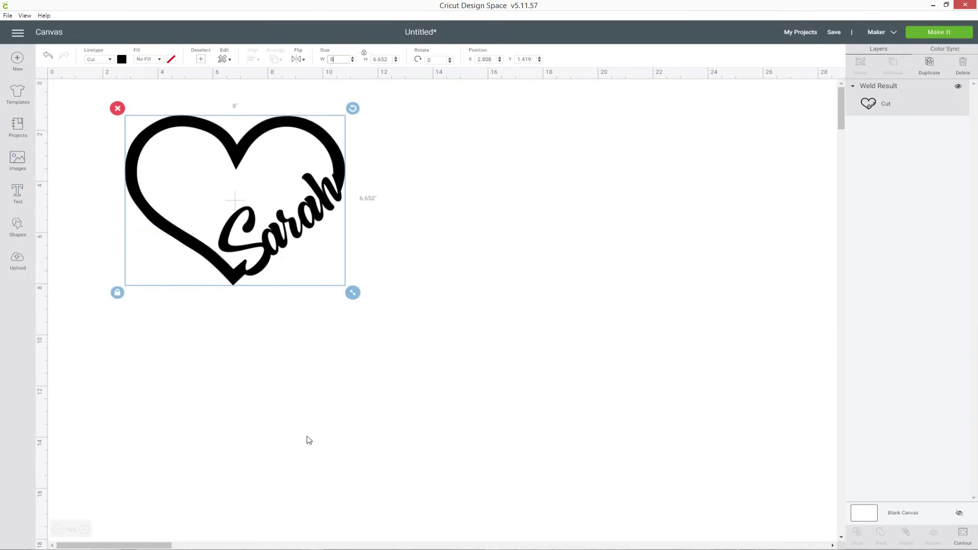
pyautogui.click(367, 403)
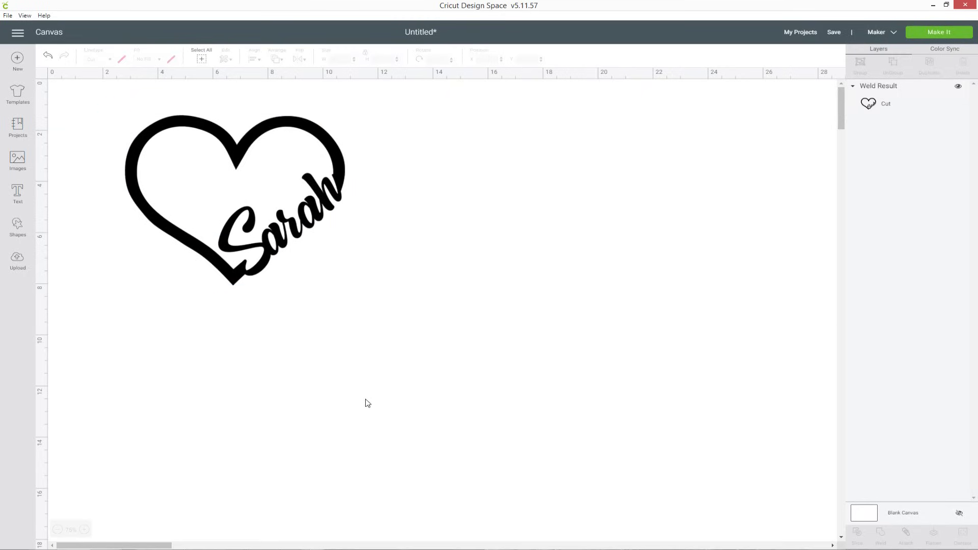
pyautogui.click(938, 32)
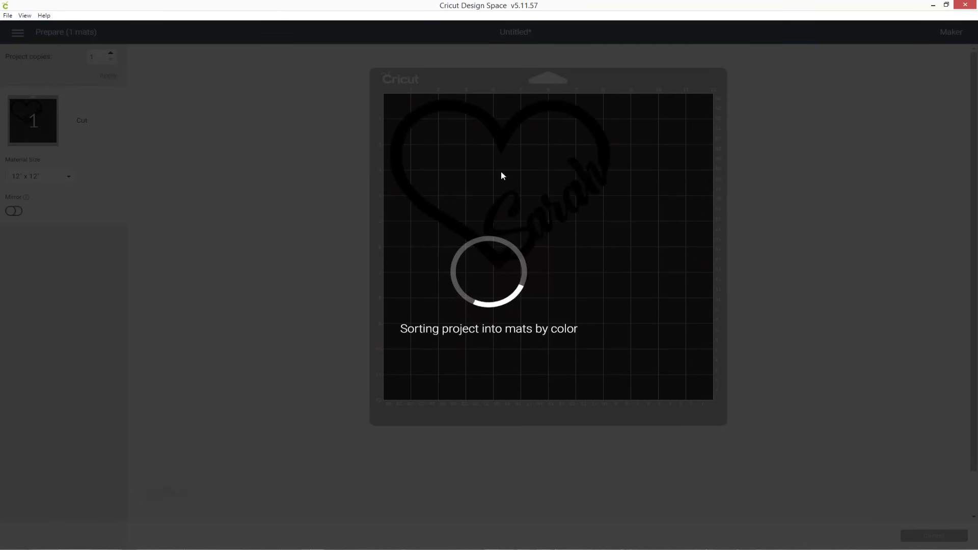